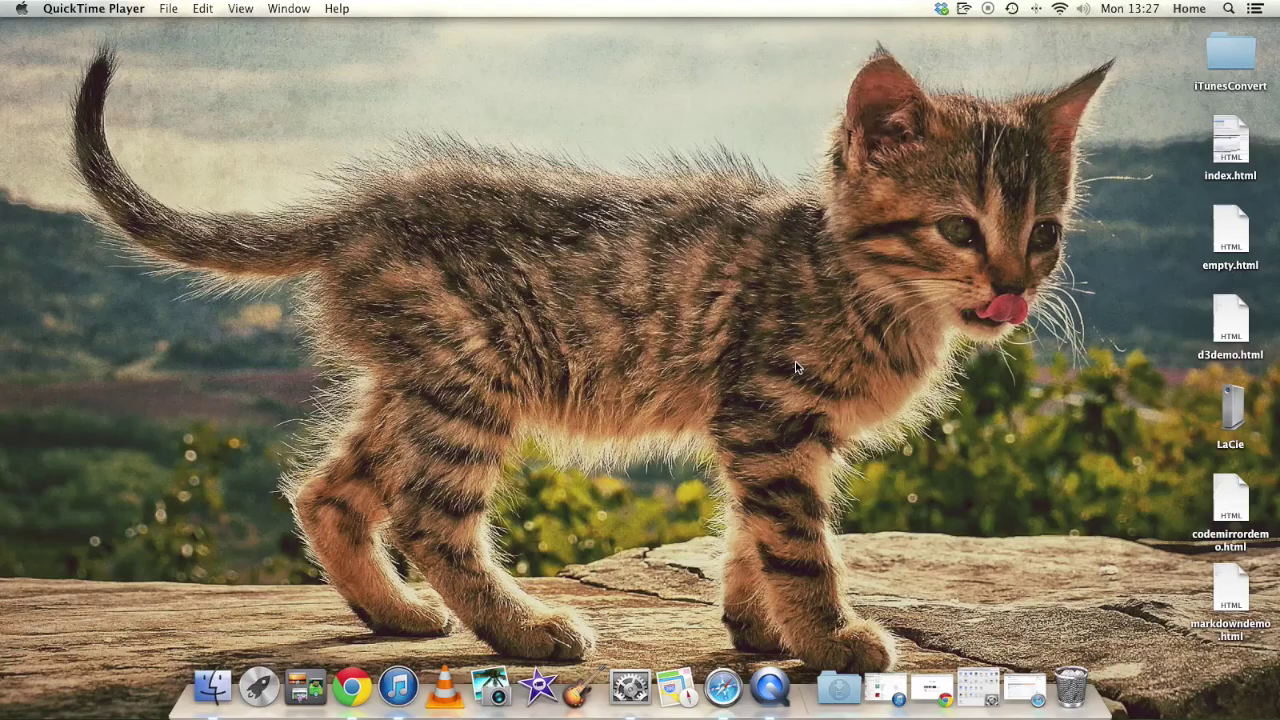
Download tiddlydesktop-mac-0.0.1.zip from the TiddlyDesktop releases page in Safari.
click(1014, 668)
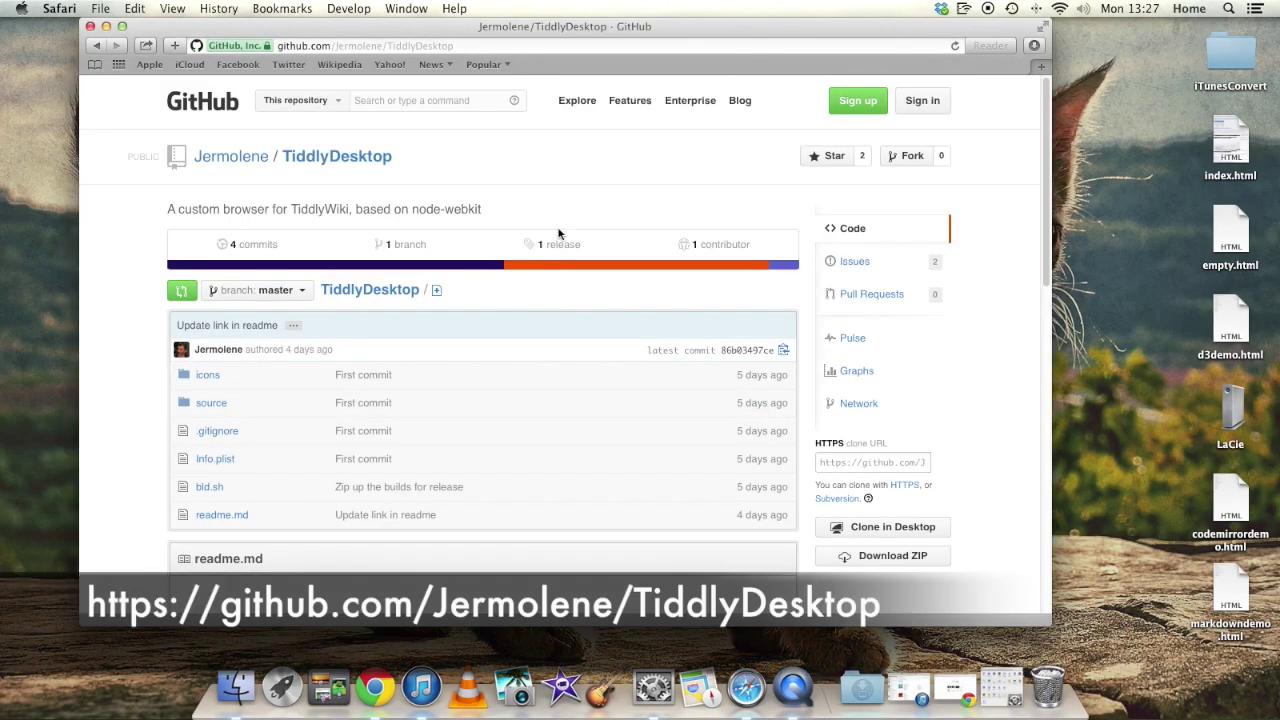
click(558, 243)
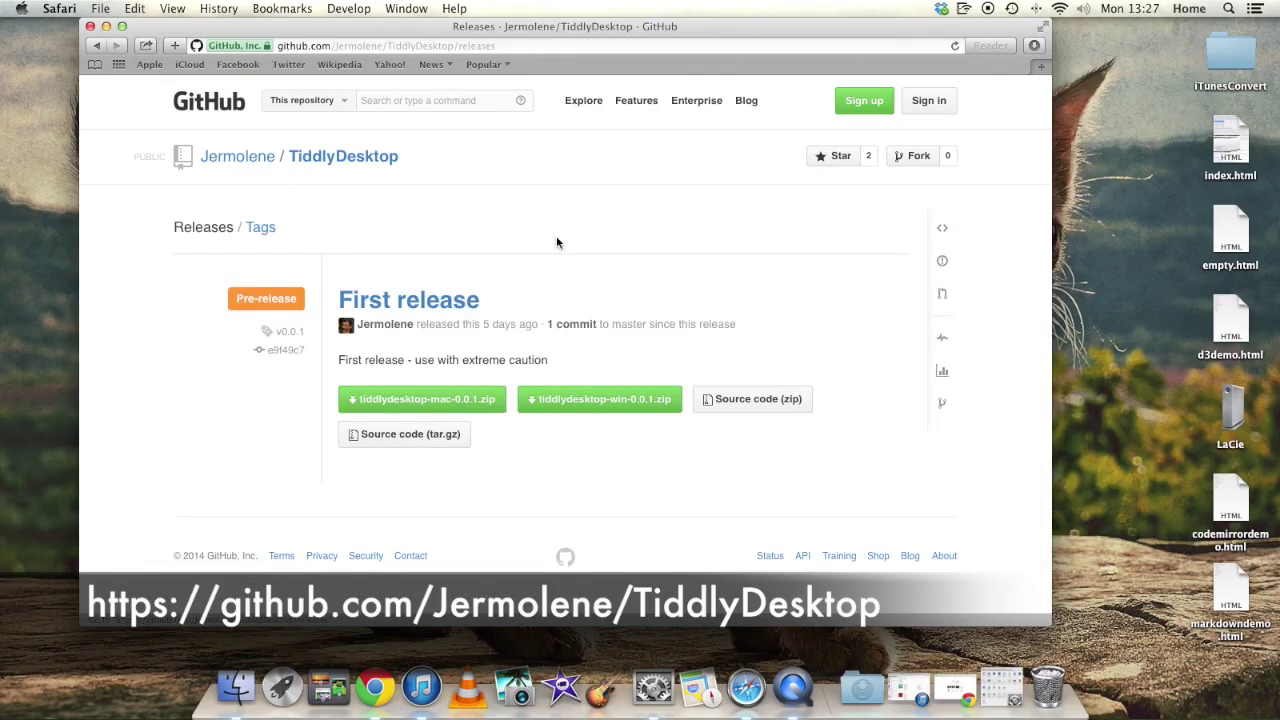
click(463, 402)
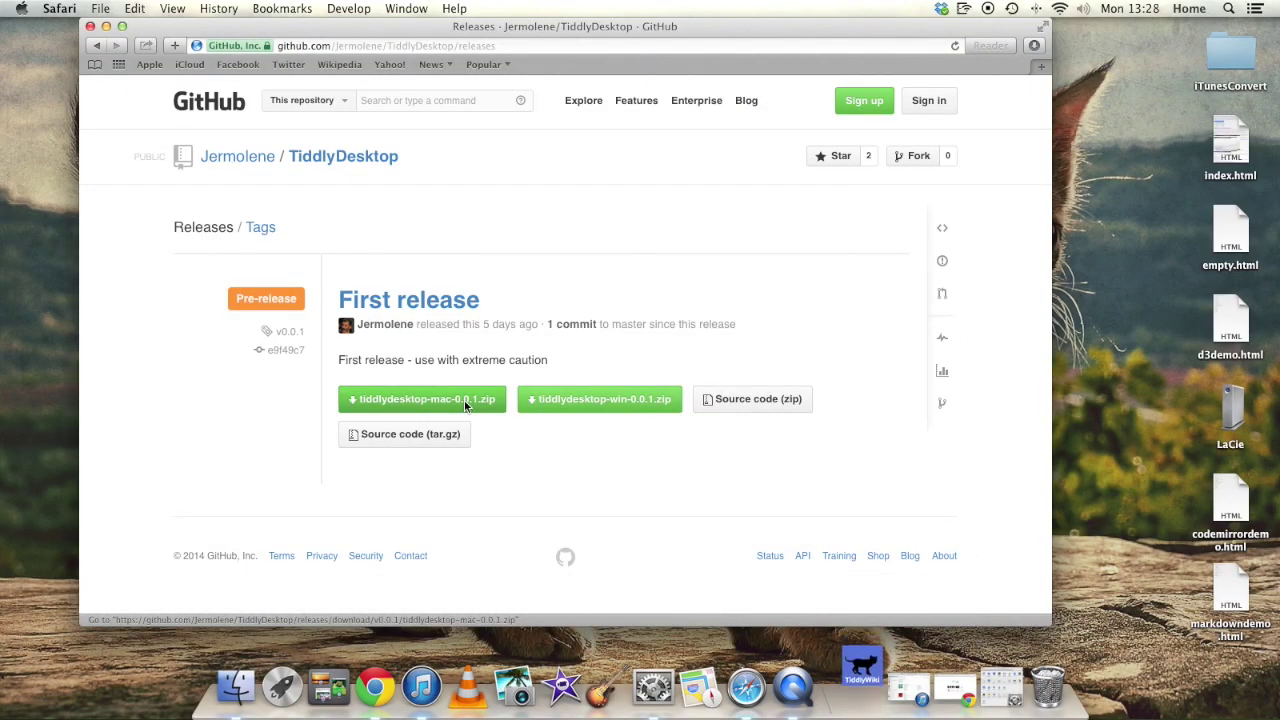
Move the downloaded TiddlyWiki app from the Downloads folder onto the desktop and close Finder.
click(858, 697)
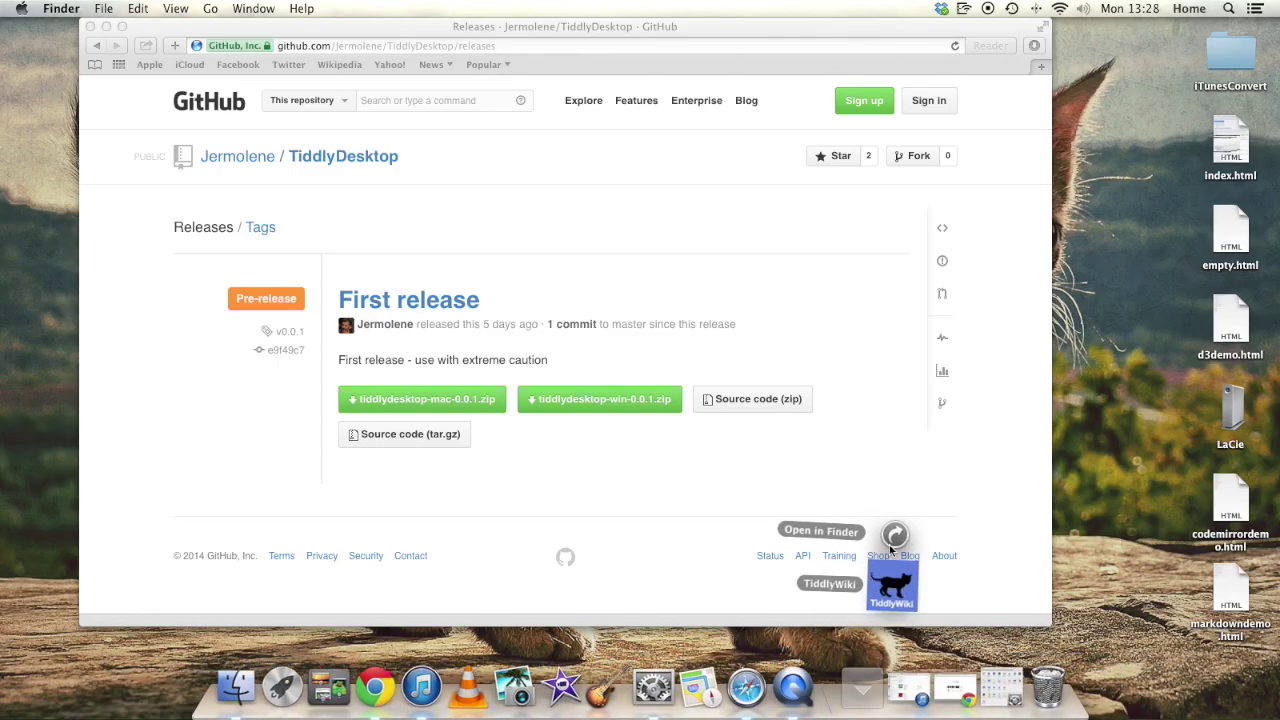
click(894, 538)
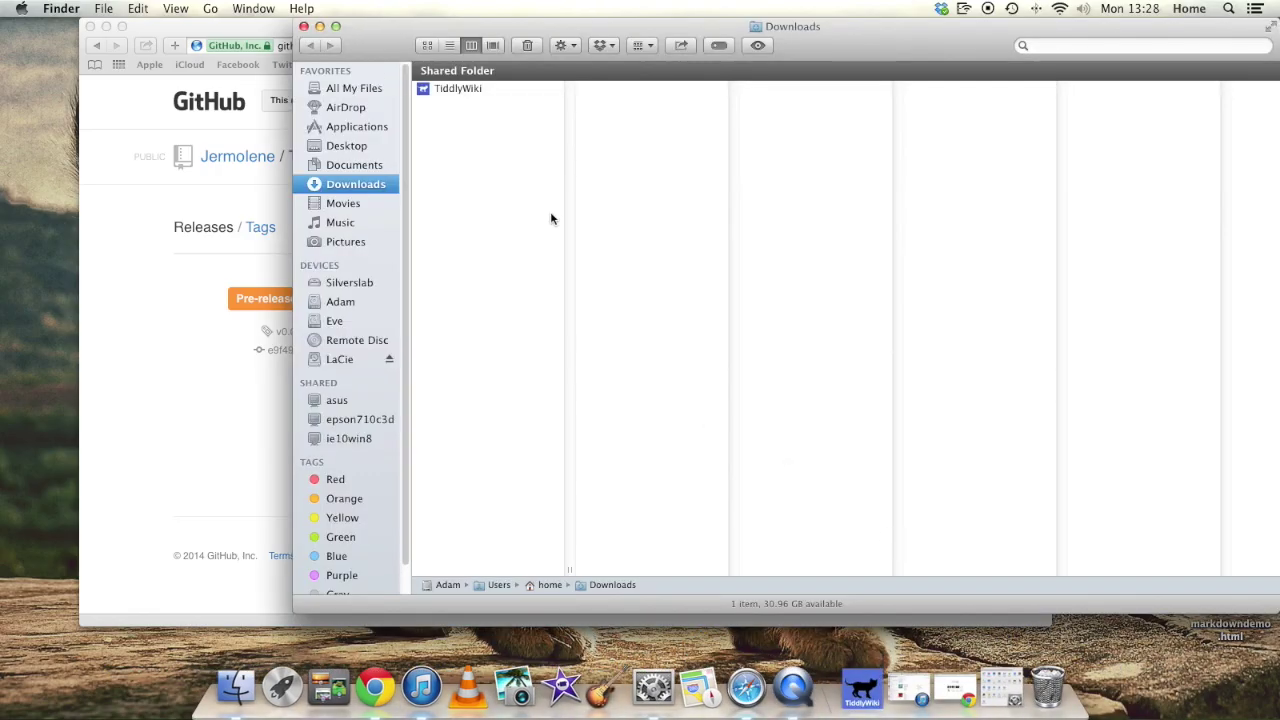
drag(447, 90, 40, 96)
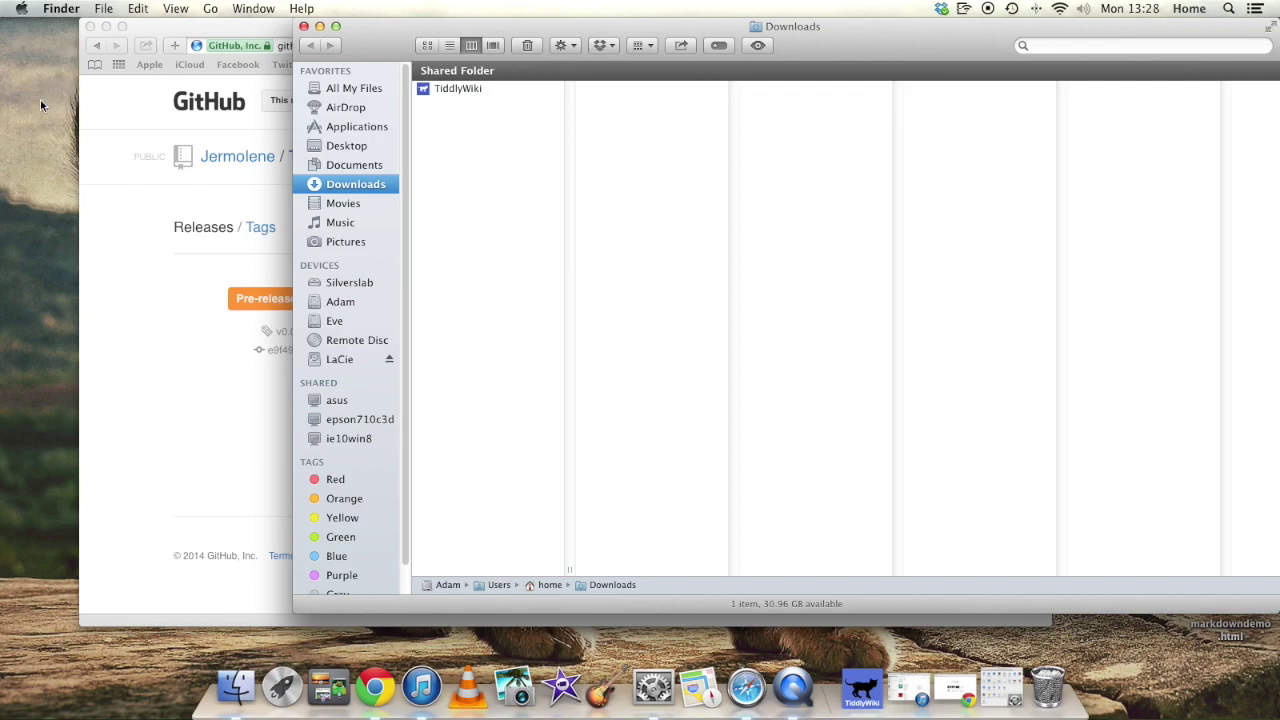
click(304, 27)
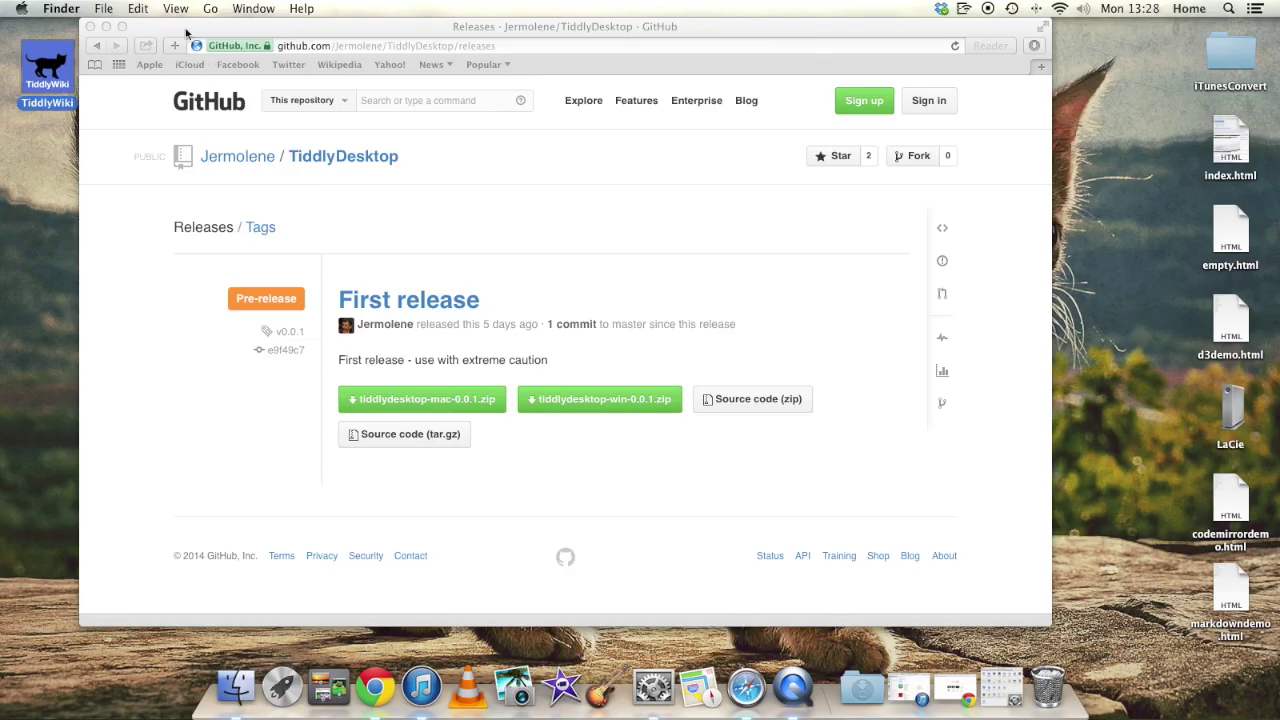
click(91, 27)
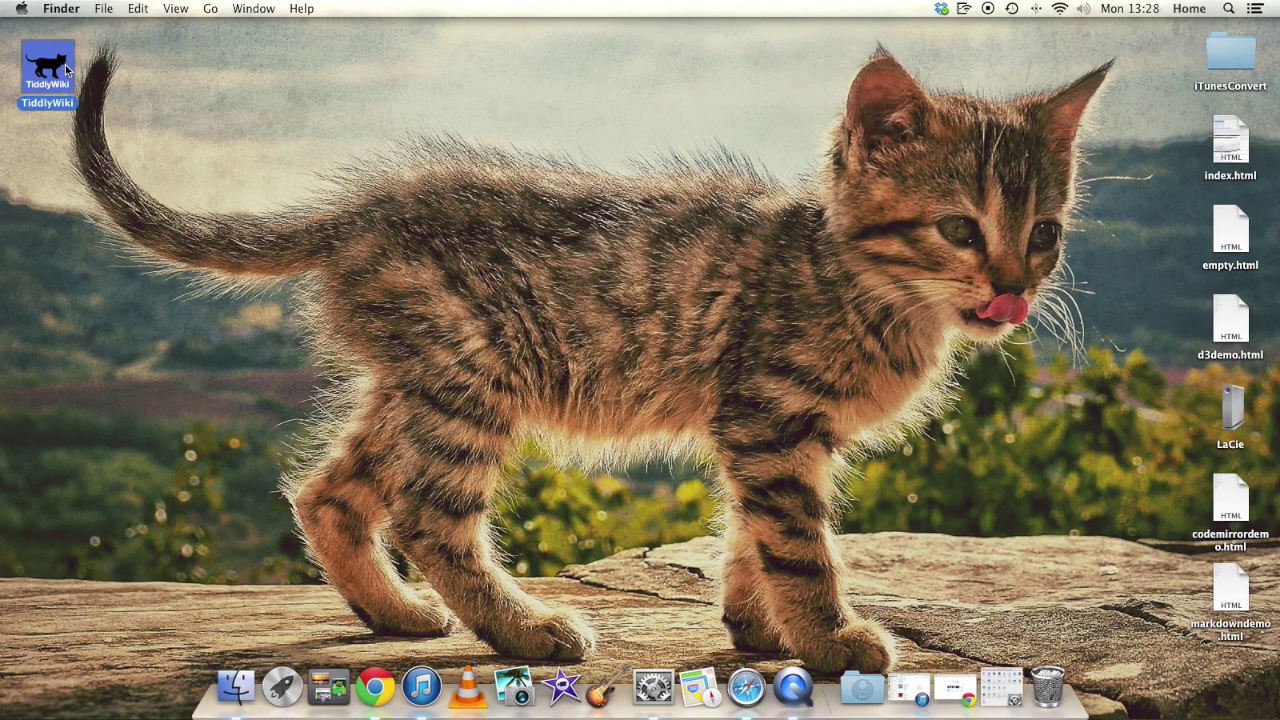
double_click(65, 64)
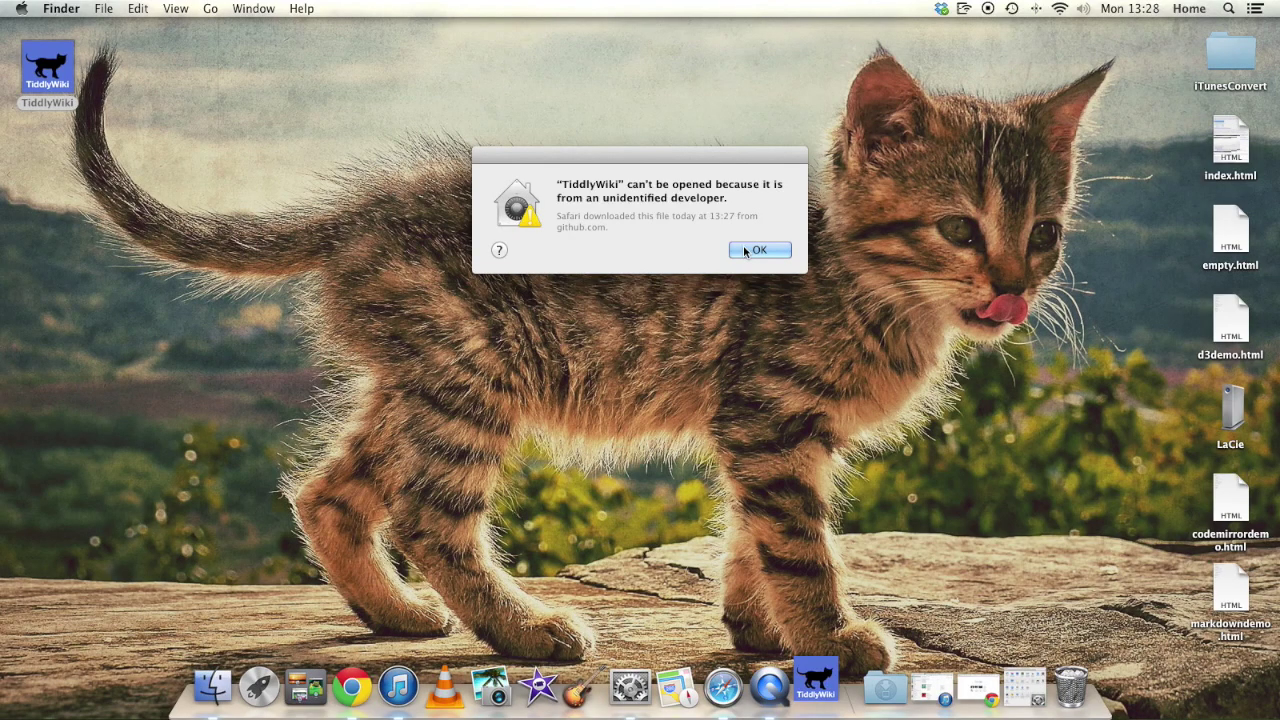
click(744, 251)
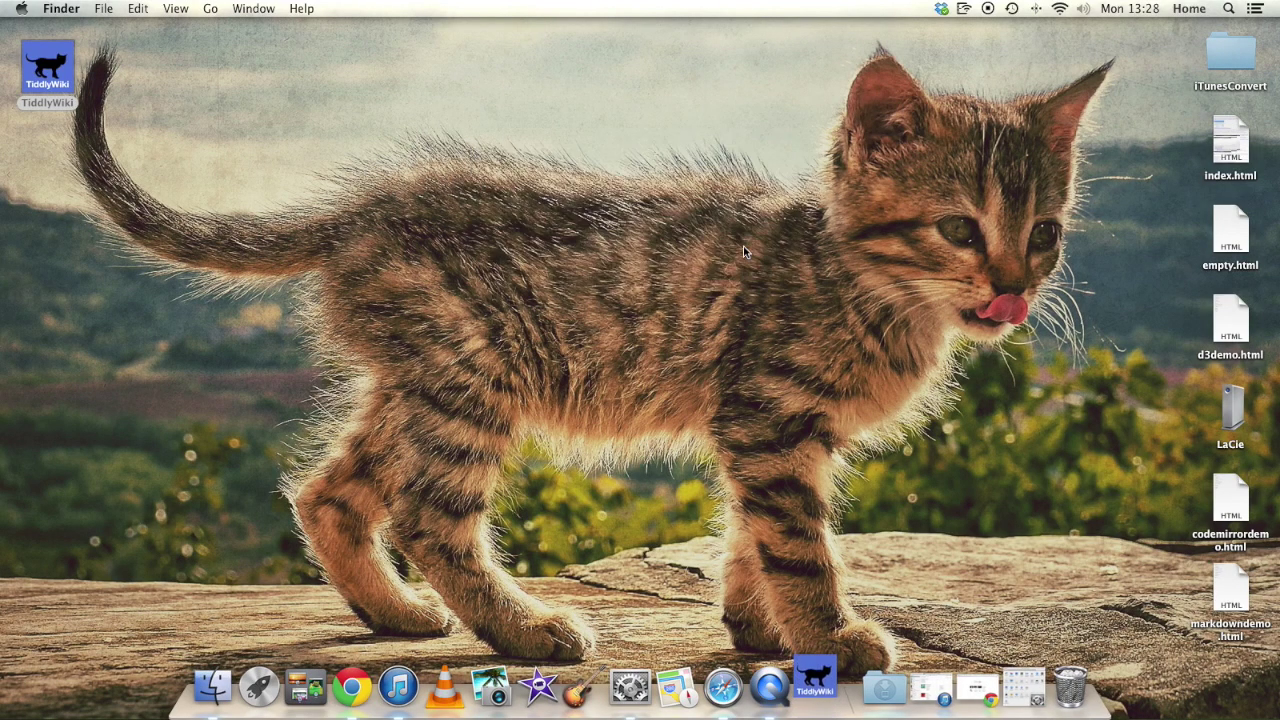
Allow TiddlyWiki with Open Anyway in Security & Privacy > General, then close System Preferences.
click(652, 681)
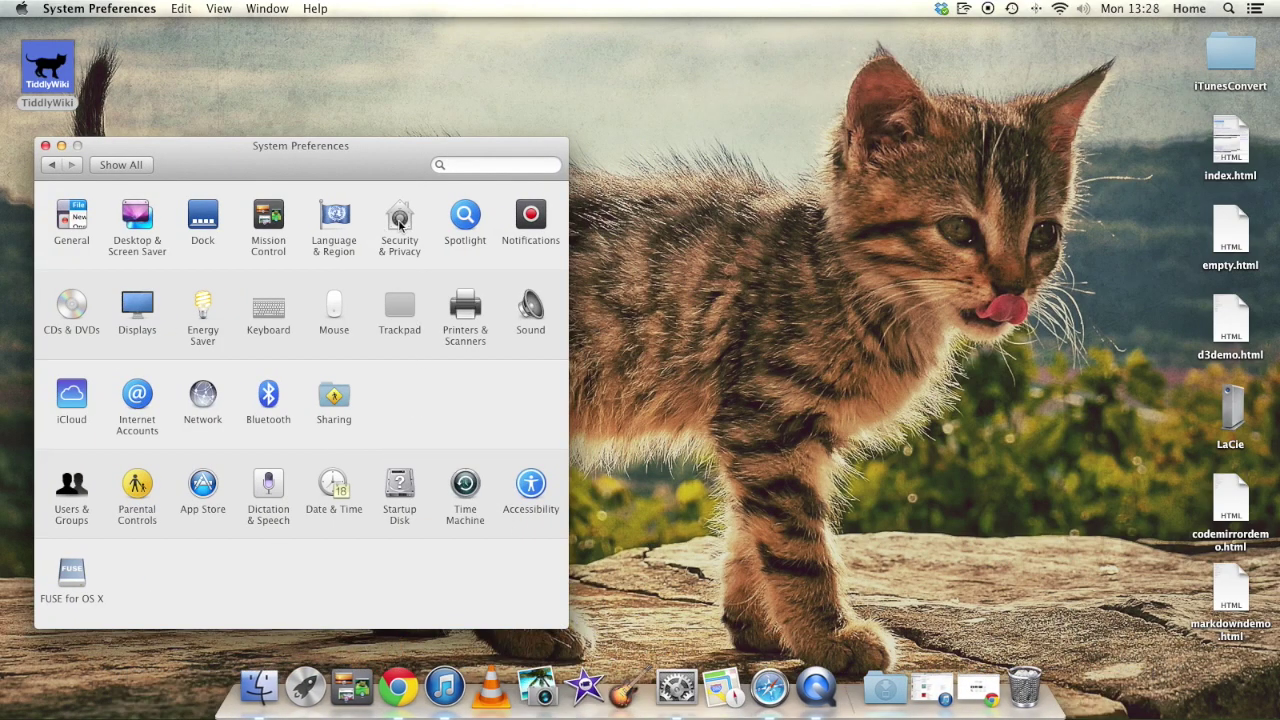
click(400, 222)
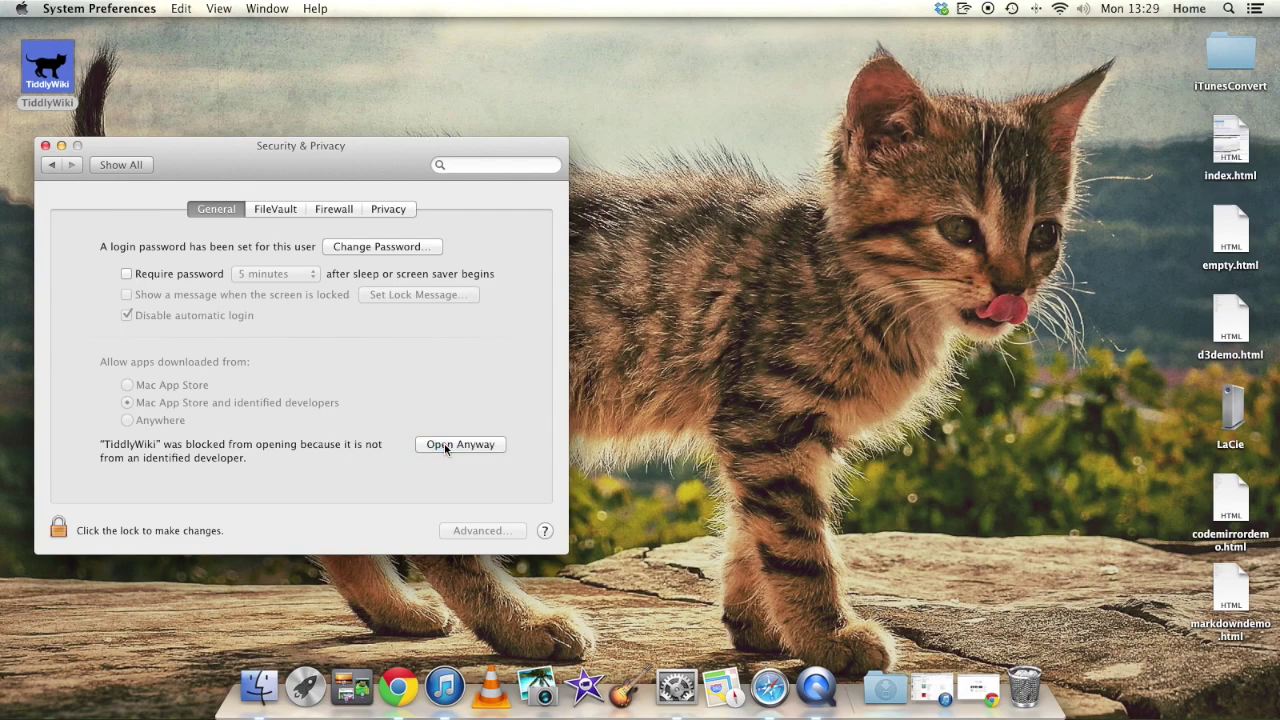
click(446, 446)
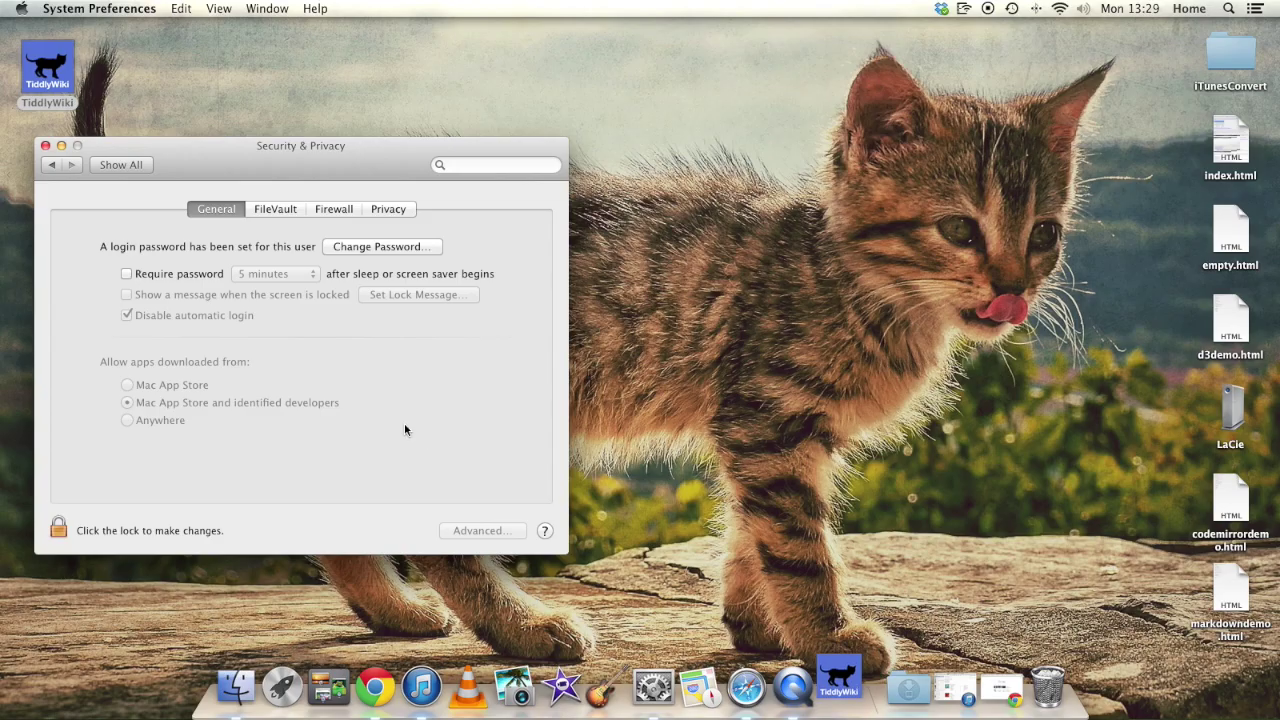
click(46, 146)
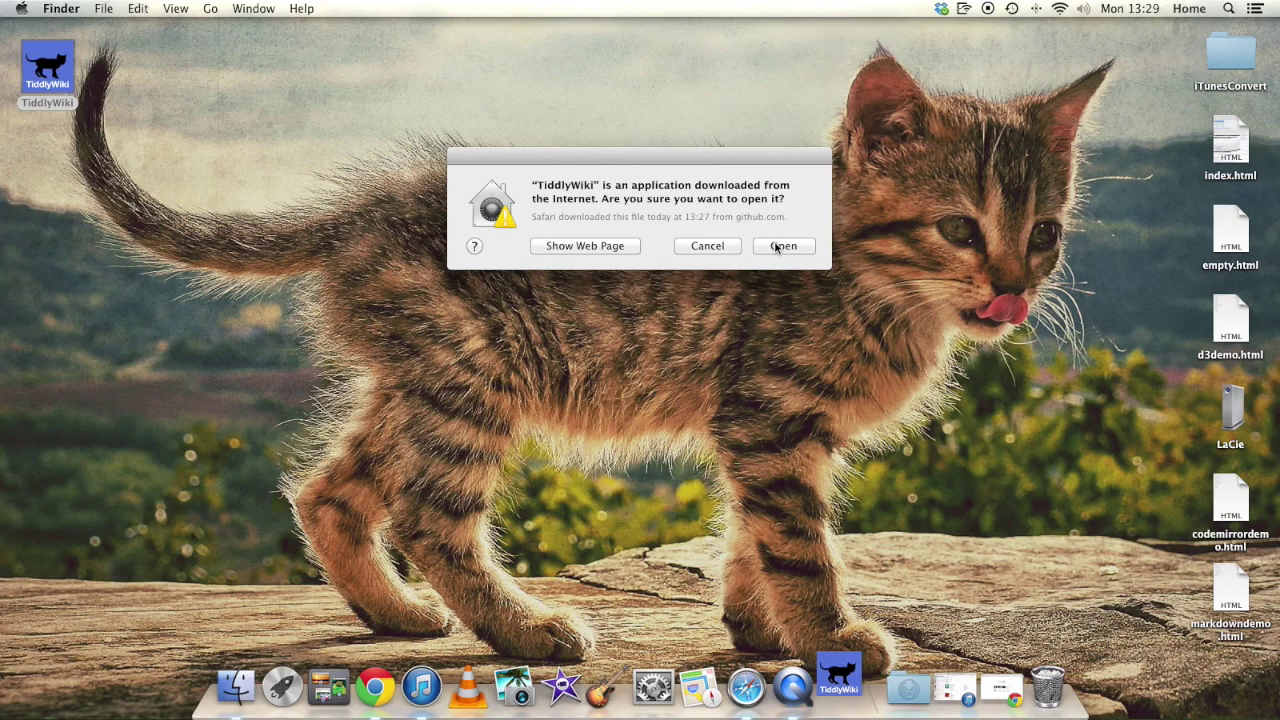
Confirm launching TiddlyWiki and open index.html from the Desktop as a wiki.
click(780, 246)
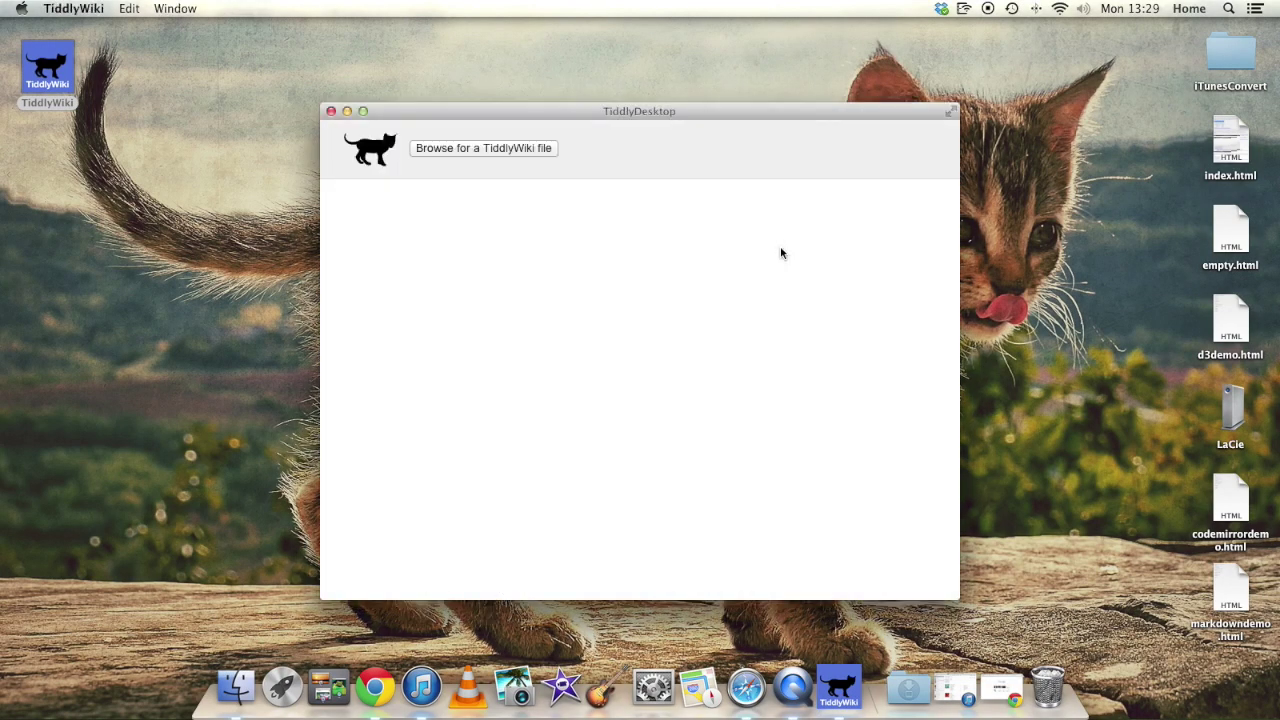
click(514, 156)
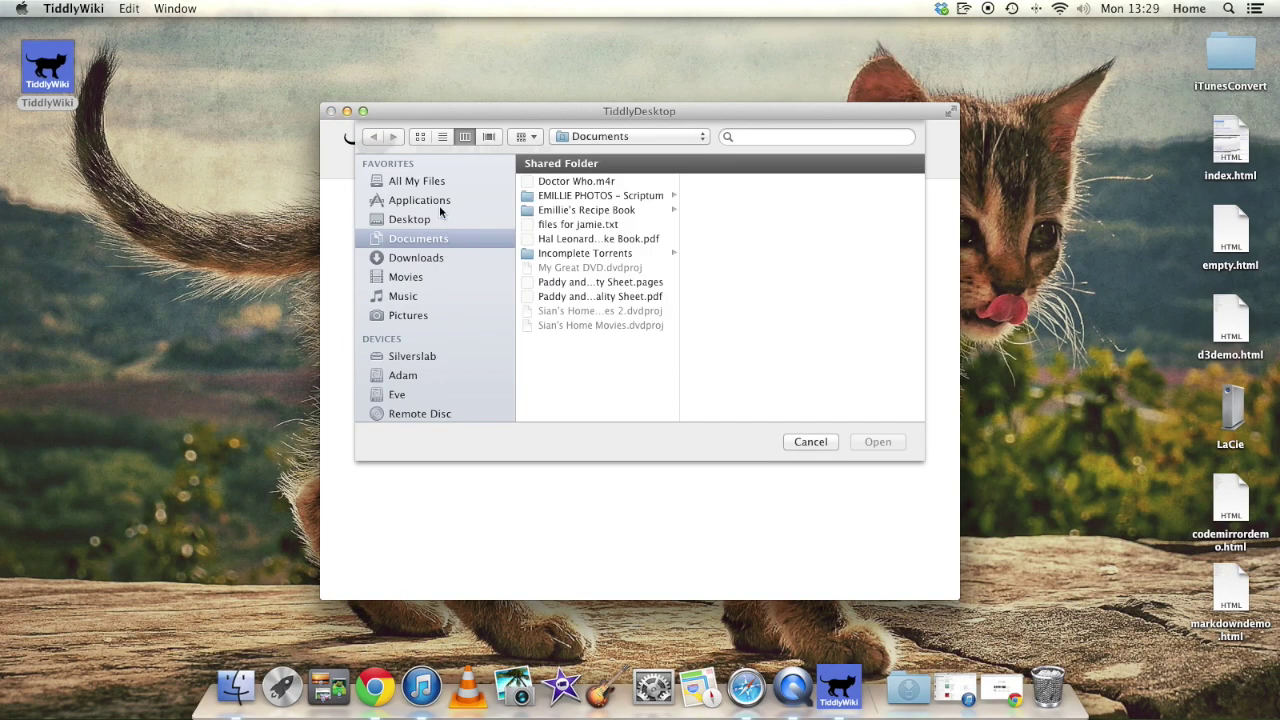
click(438, 220)
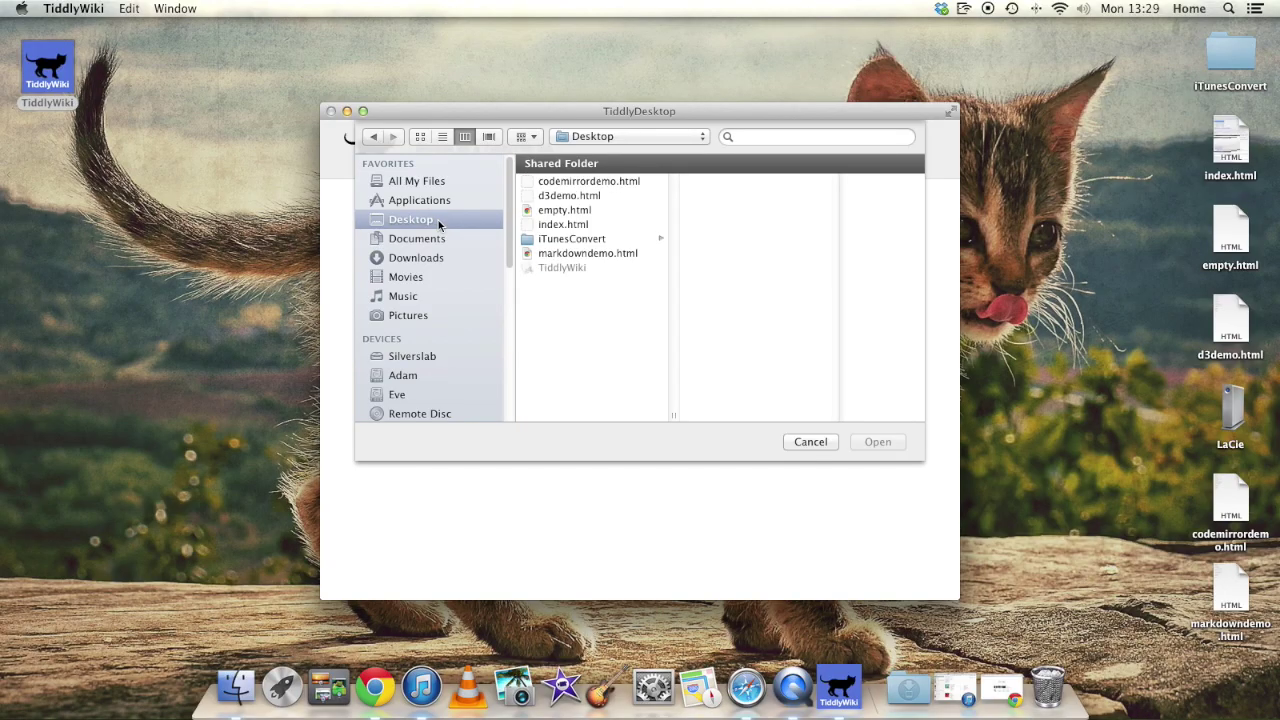
click(581, 225)
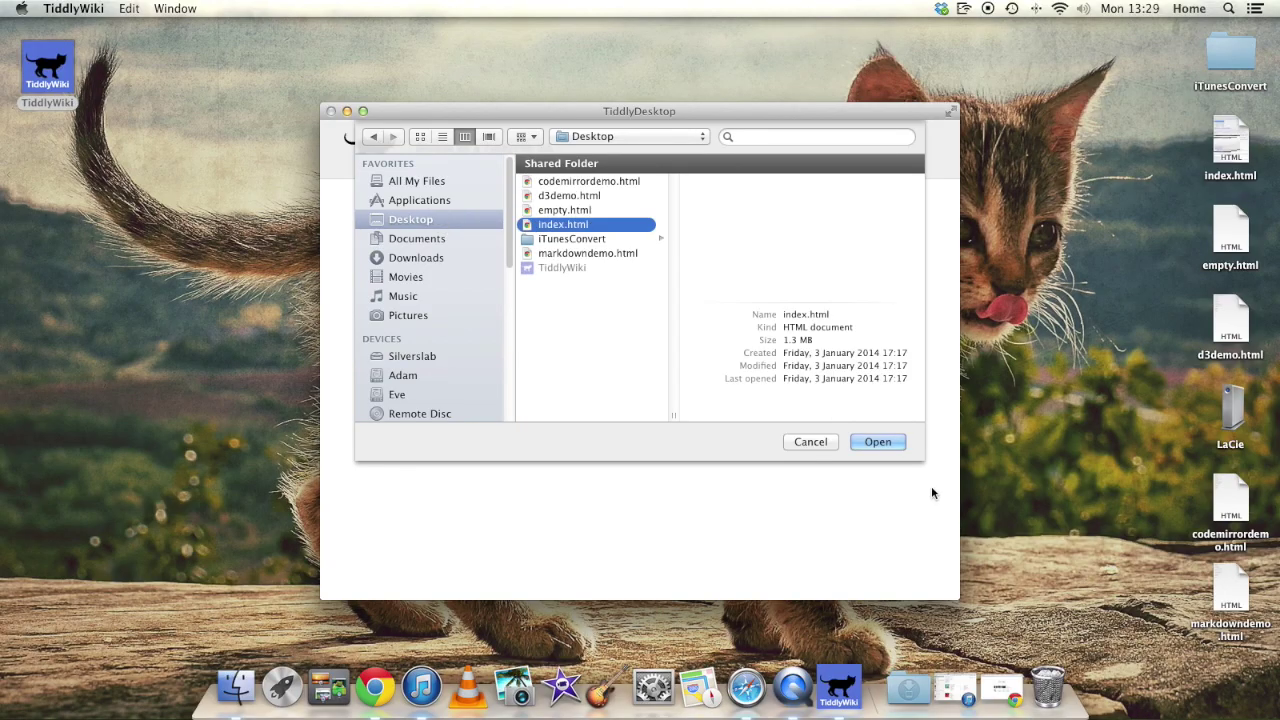
click(878, 442)
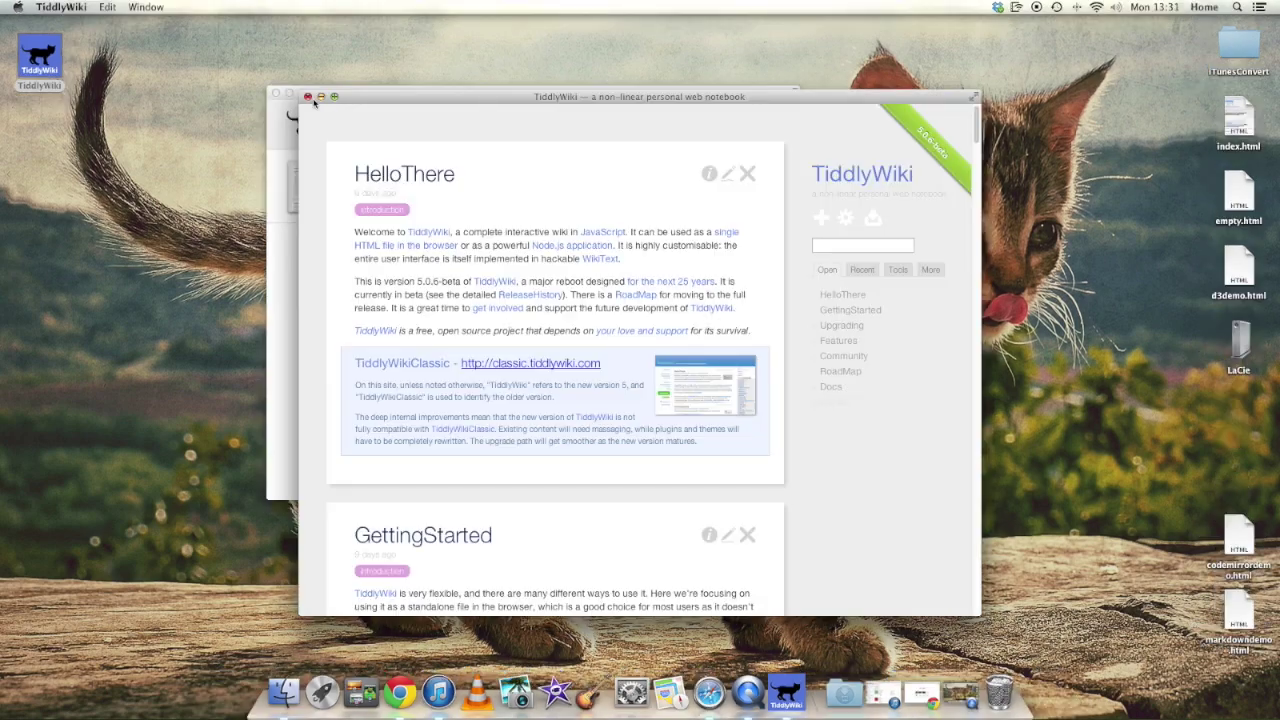
Open empty.html from the Desktop as a second wiki and move its window up and right.
click(280, 264)
click(361, 131)
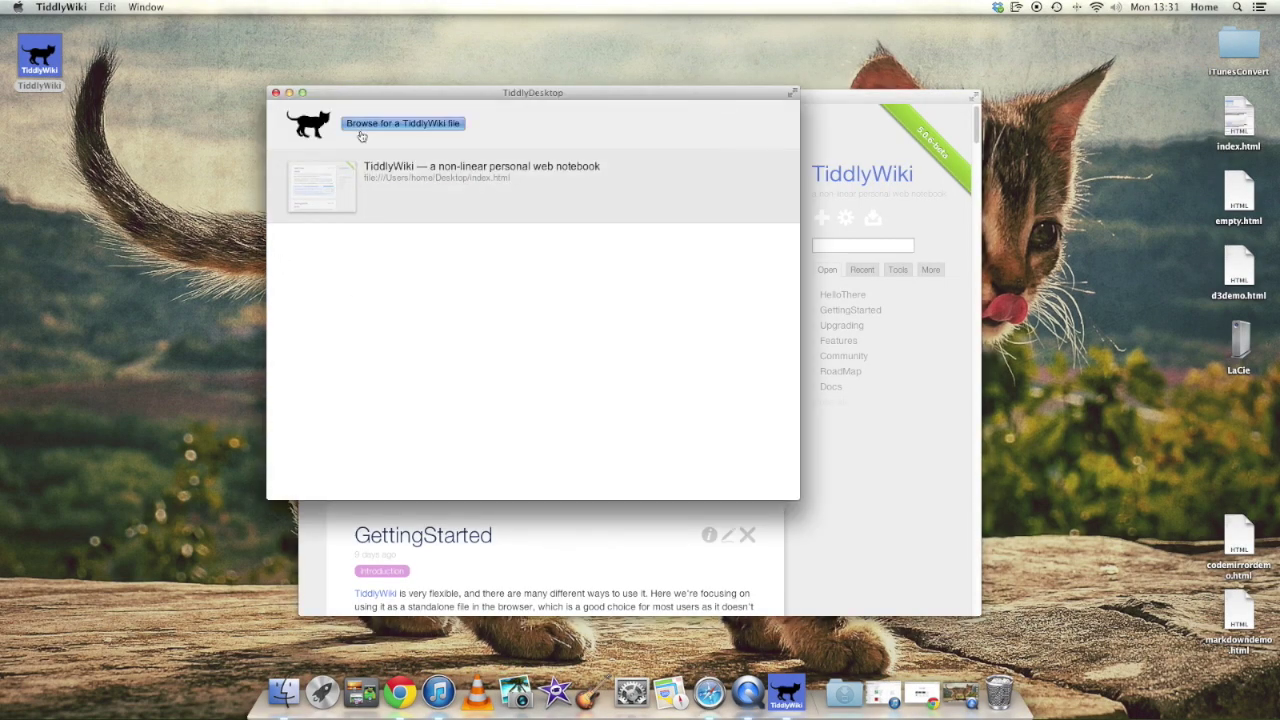
click(478, 175)
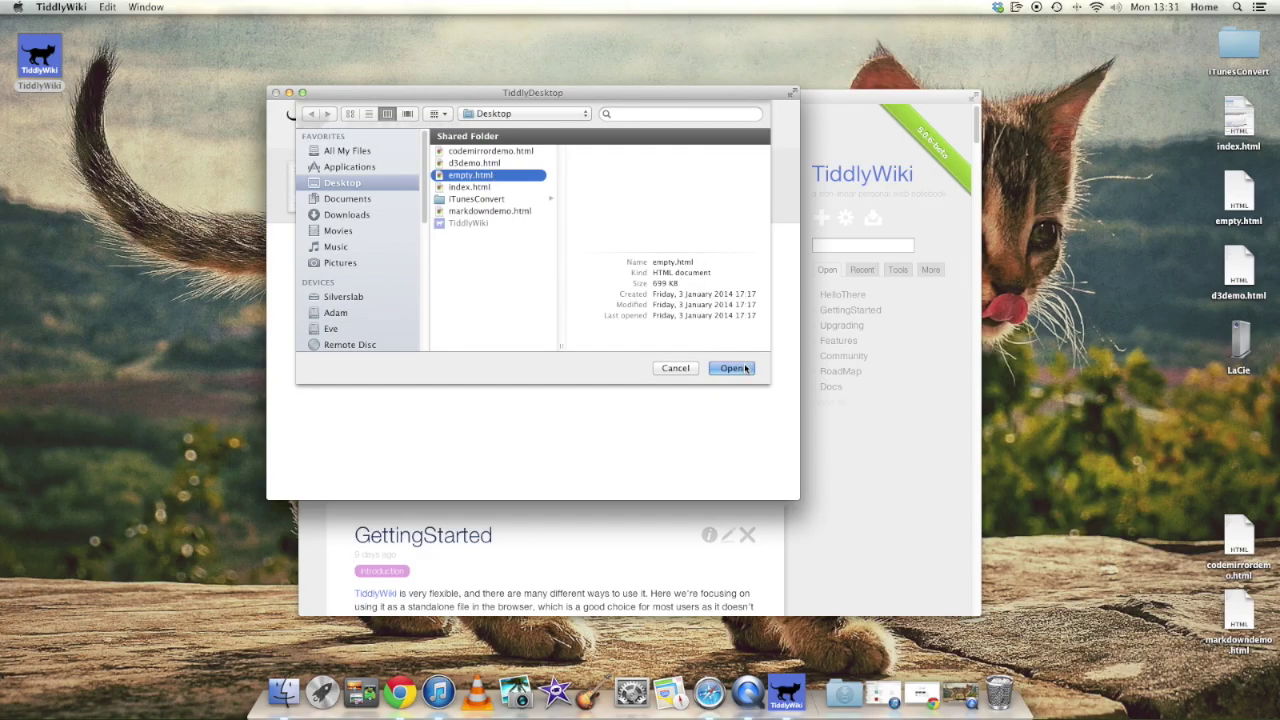
click(735, 367)
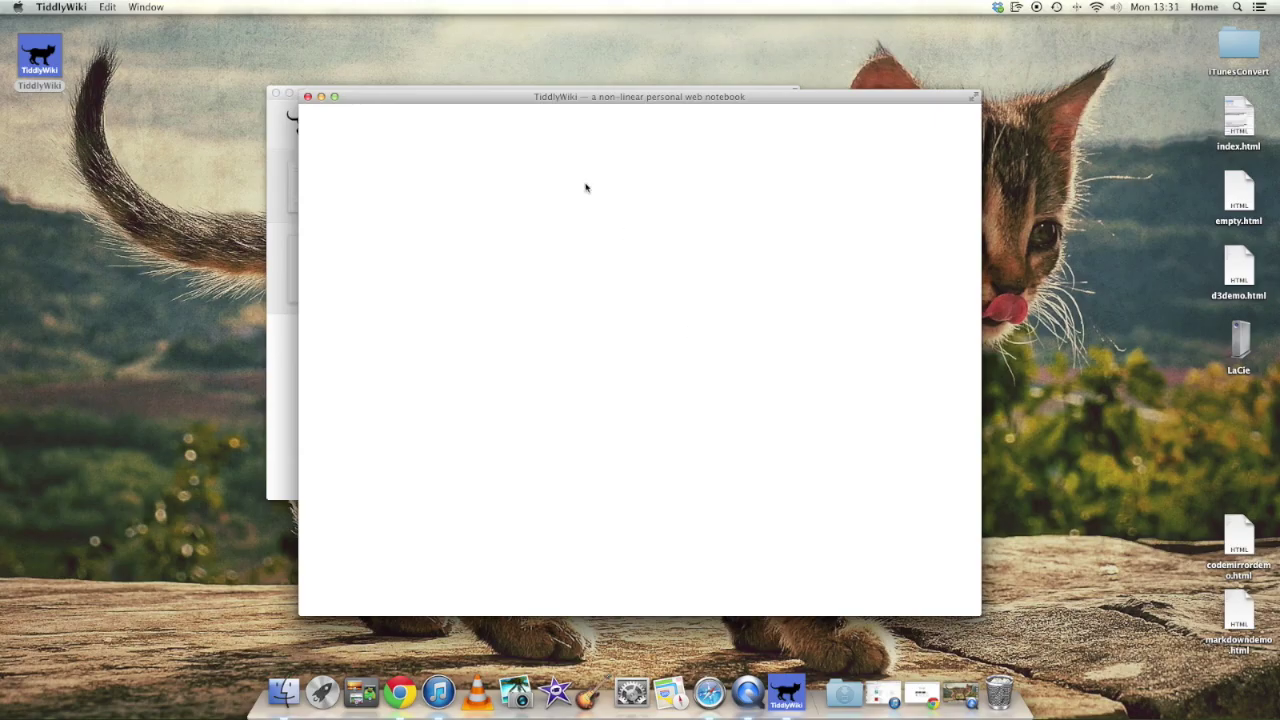
drag(498, 100, 578, 68)
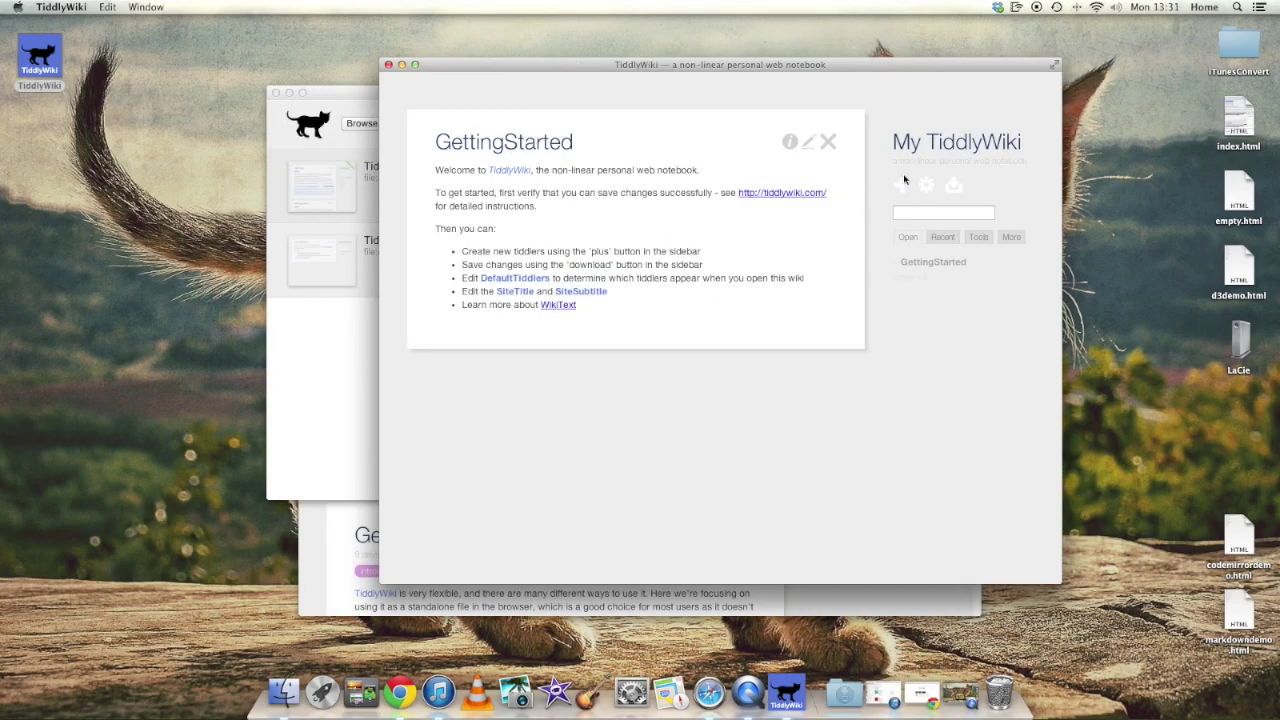
Replace the GettingStarted text with 'Welcome to TiddlyDesktop', then save the tiddler and the wiki.
click(808, 142)
click(630, 291)
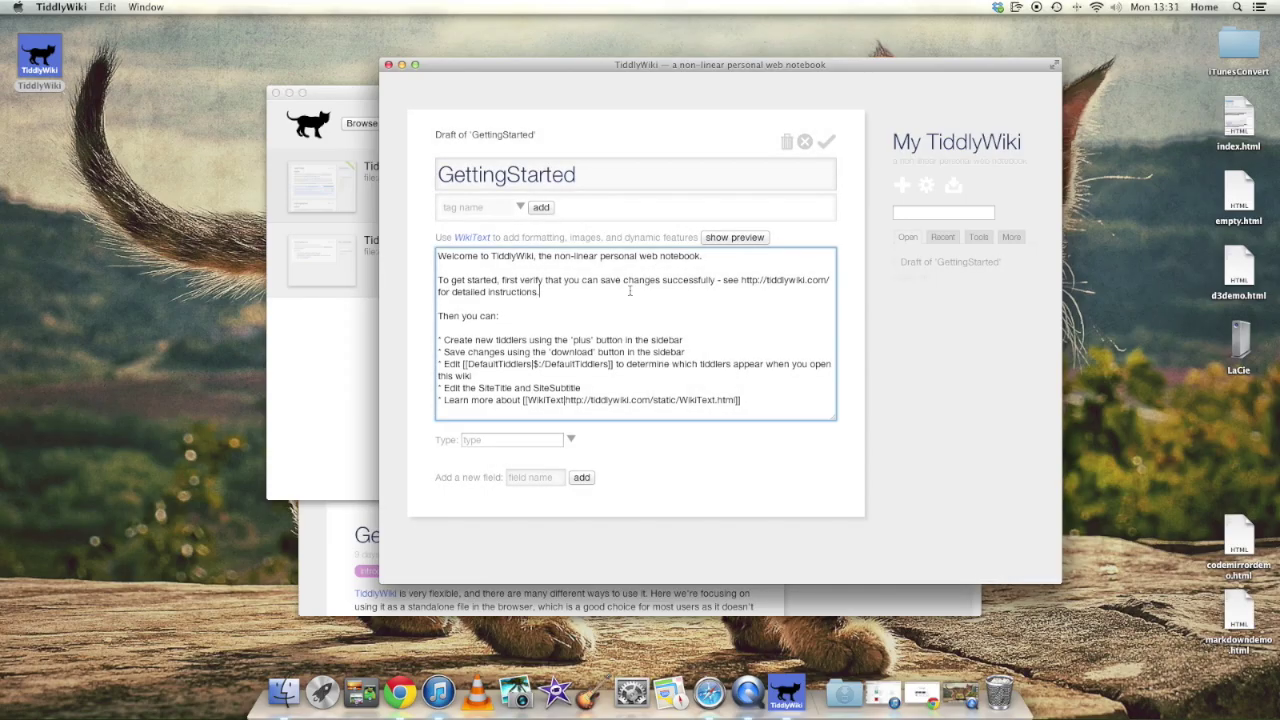
key(super+a)
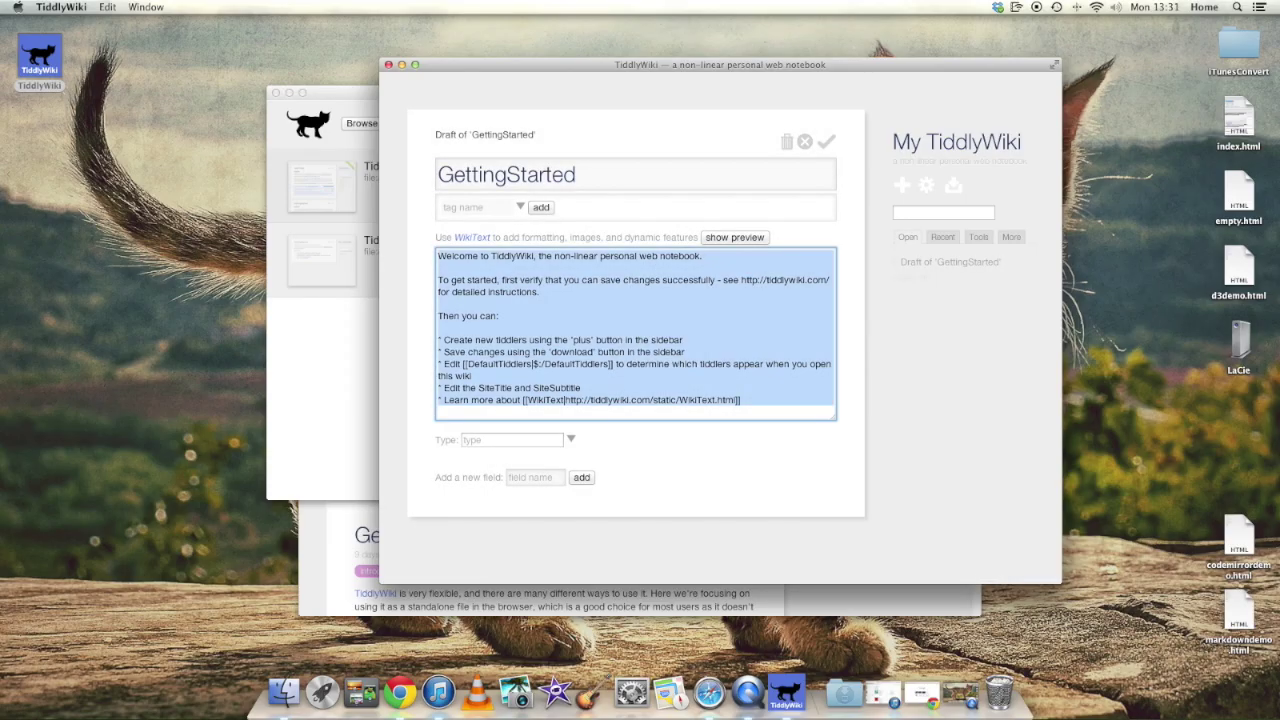
text(Welcome to TiddlyDes)
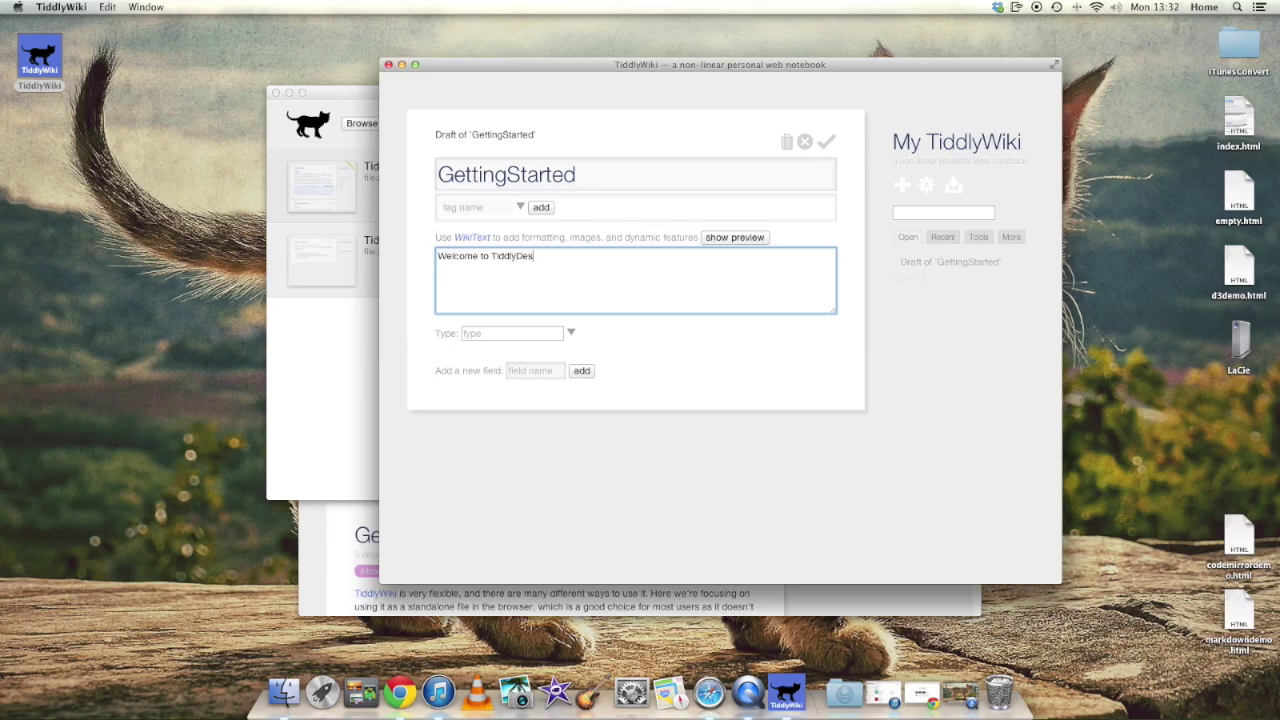
text(ktop)
click(826, 141)
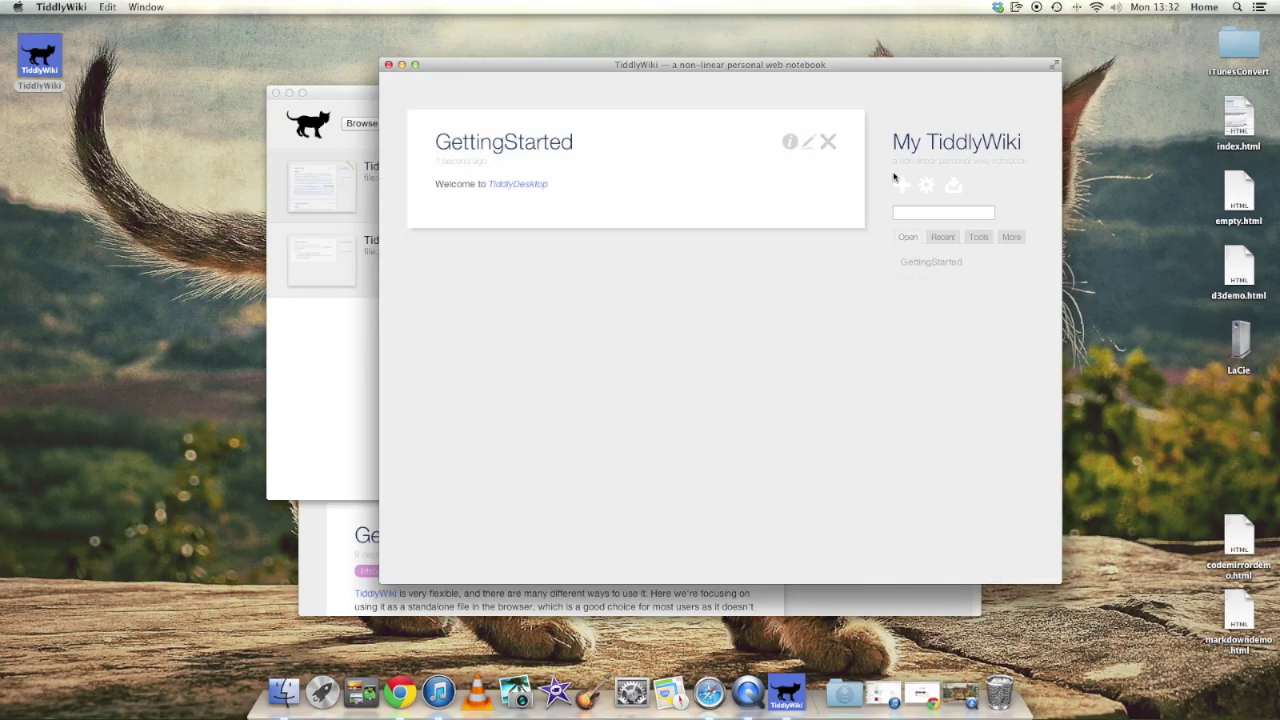
click(954, 185)
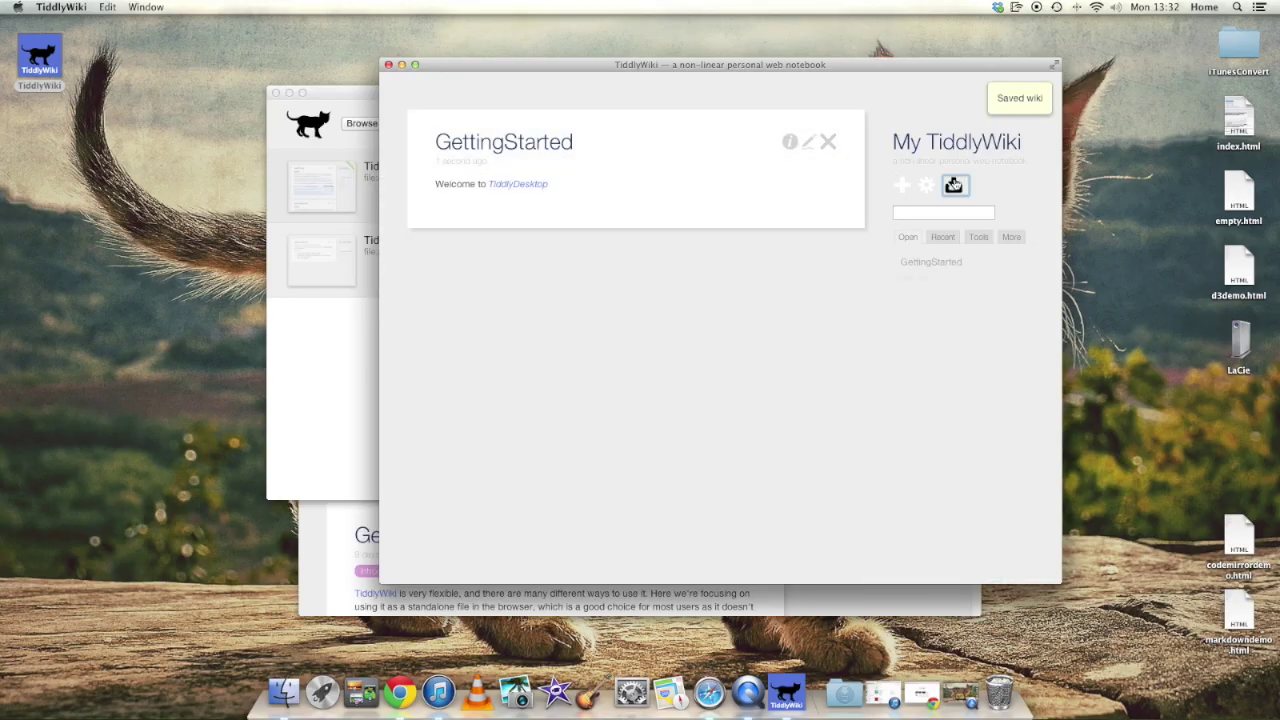
click(79, 5)
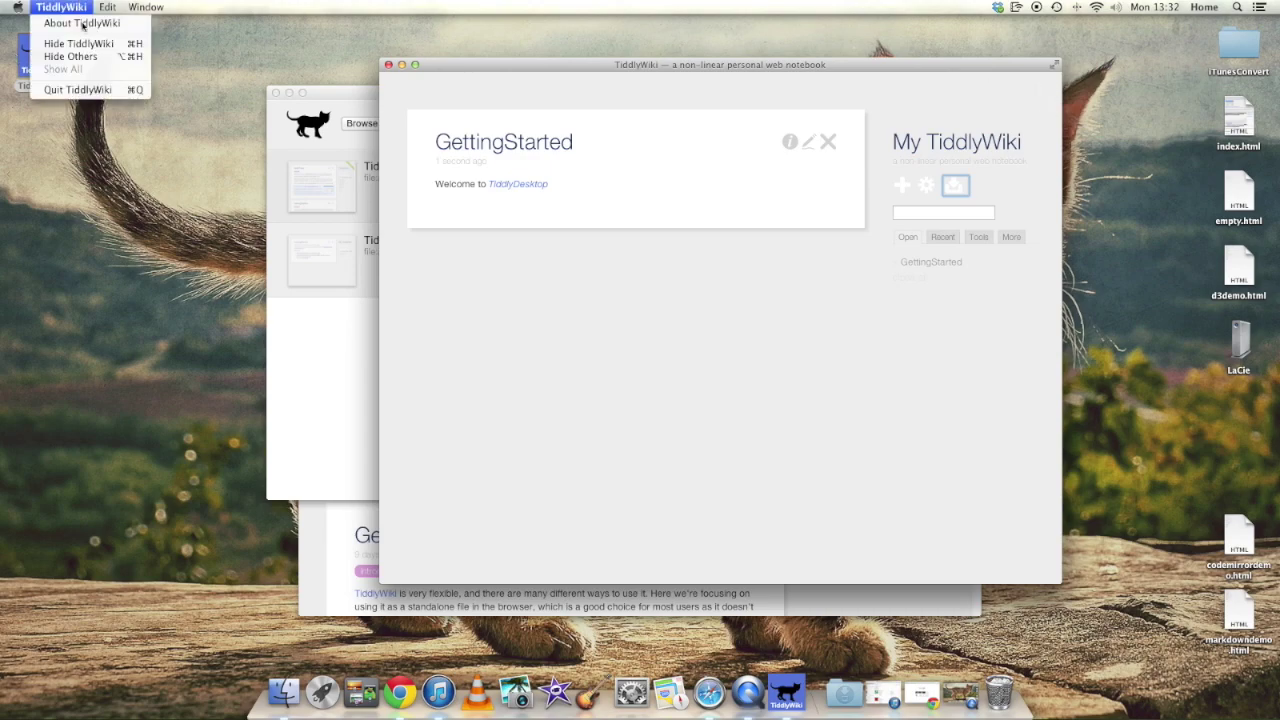
Quit and relaunch TiddlyDesktop from the desktop icon, then close both wiki windows.
click(83, 91)
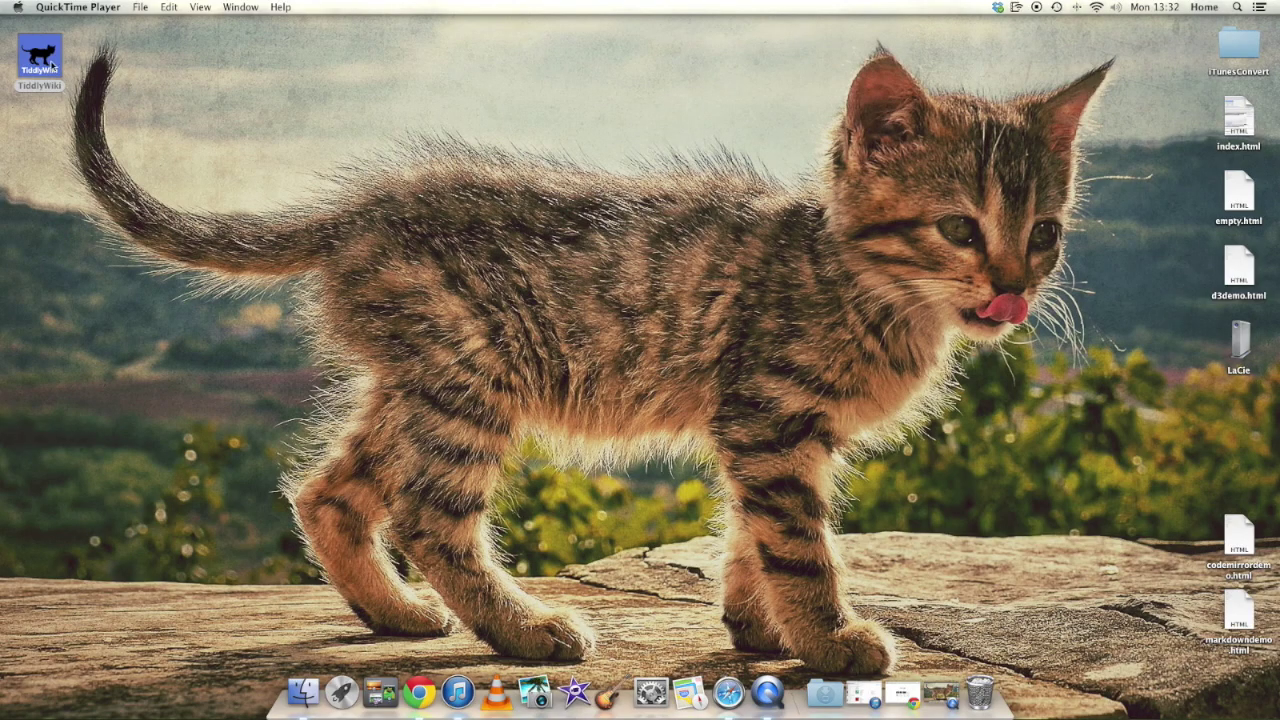
click(53, 67)
double_click(53, 67)
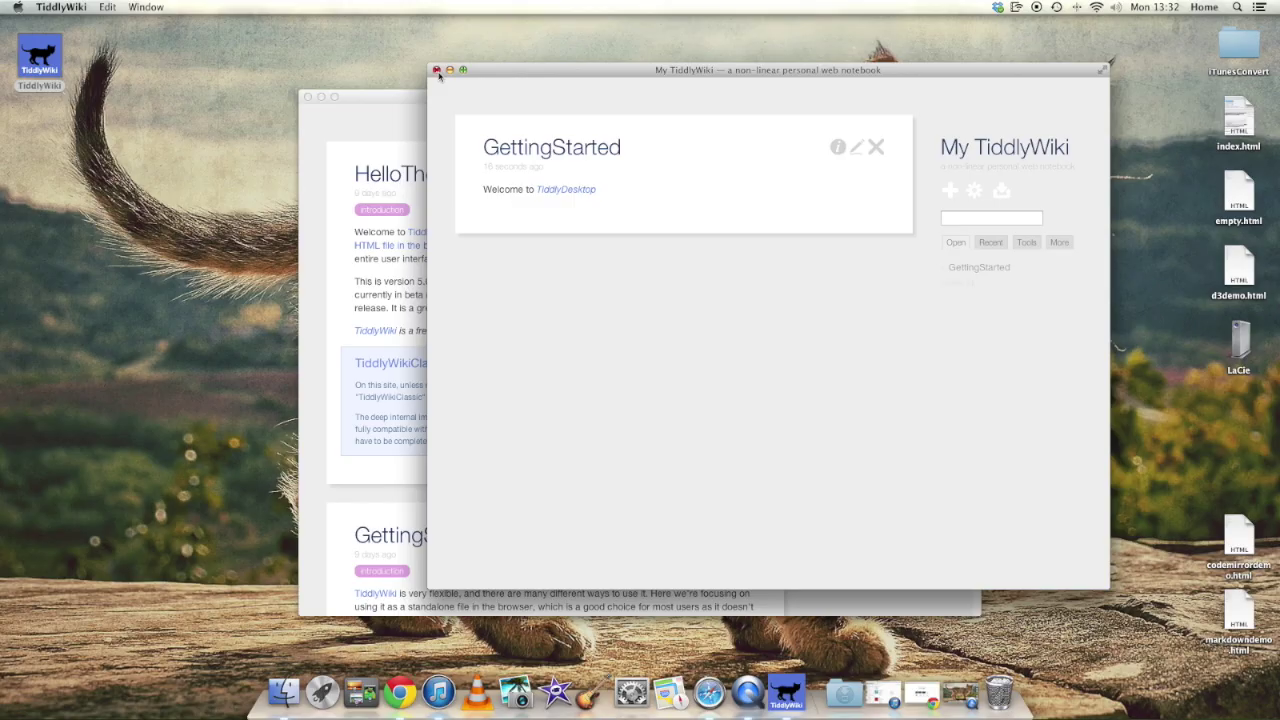
click(437, 70)
click(308, 97)
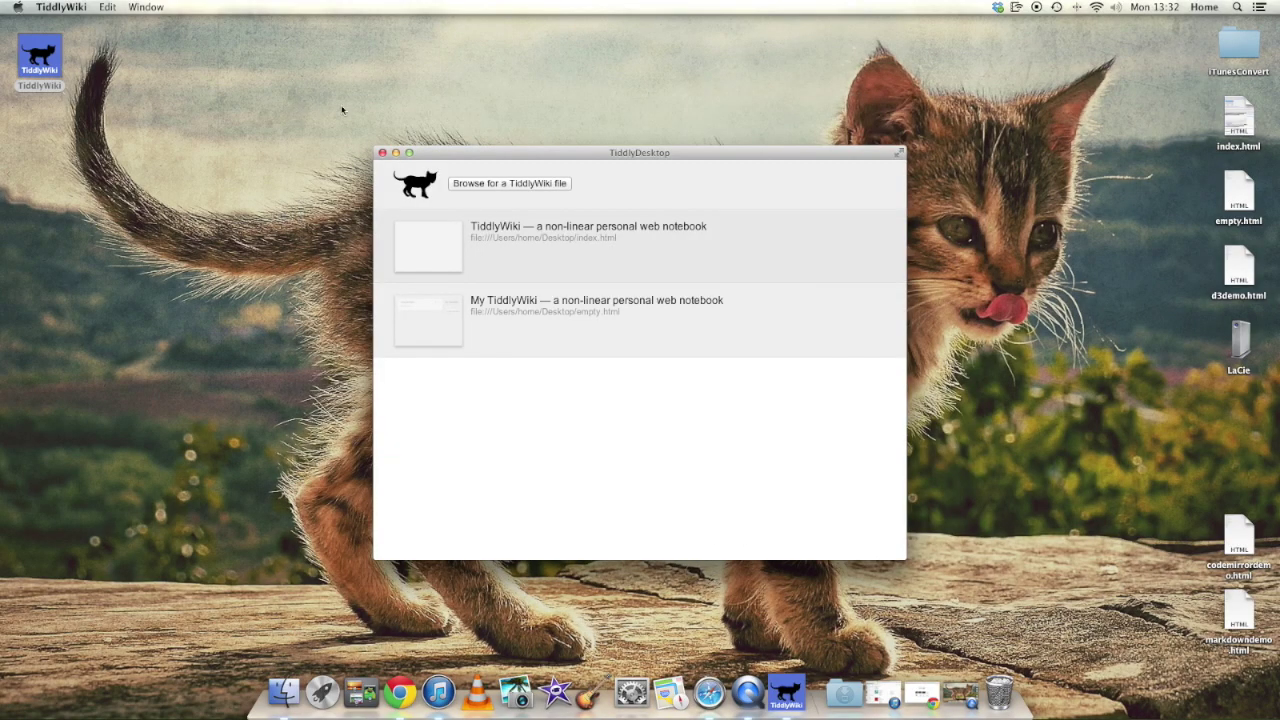
Remove the index.html entry from the TiddlyDesktop wiki list.
mouse_move(551, 261)
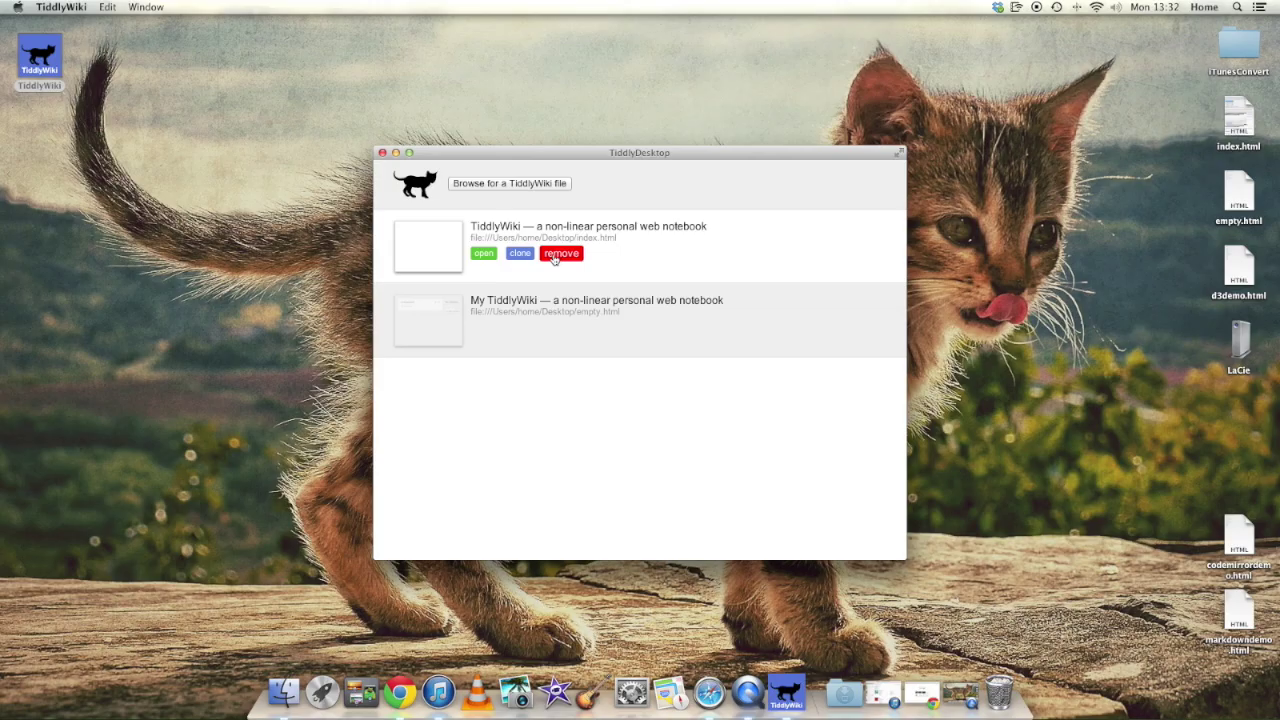
click(553, 257)
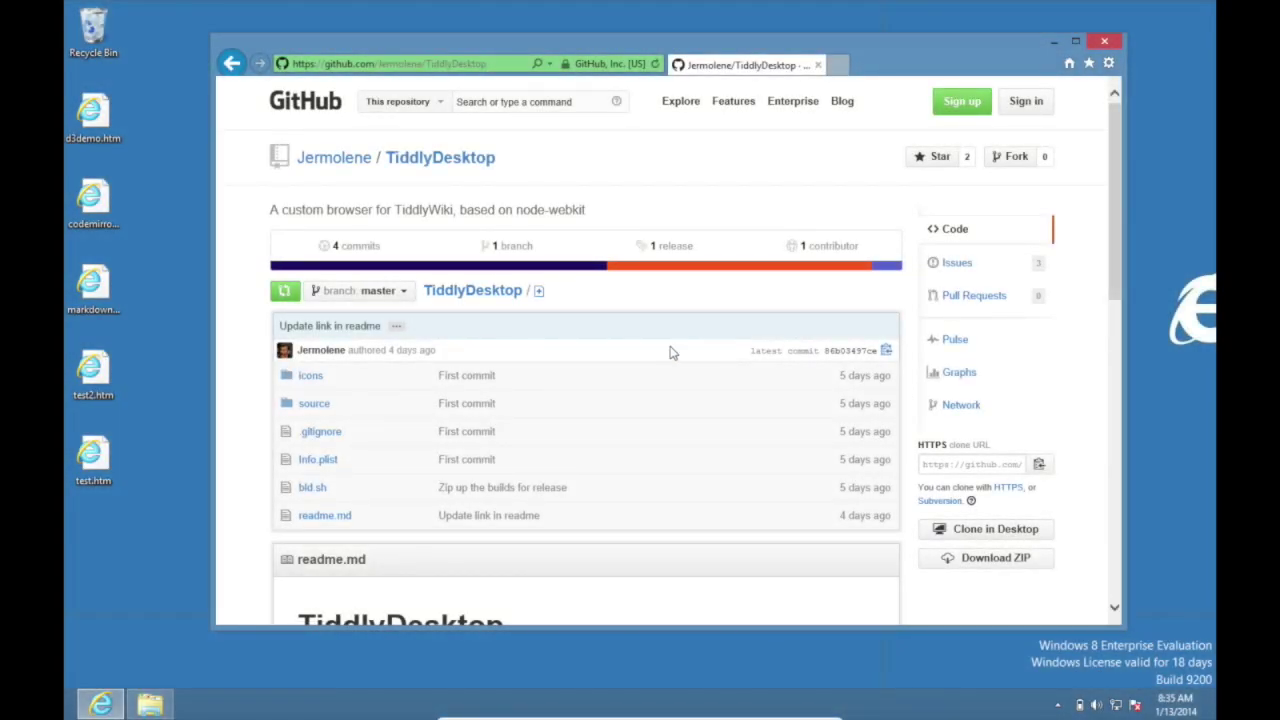
Download and save tiddlydesktop-win-0.0.1.zip from the TiddlyDesktop releases page in Internet Explorer.
click(670, 250)
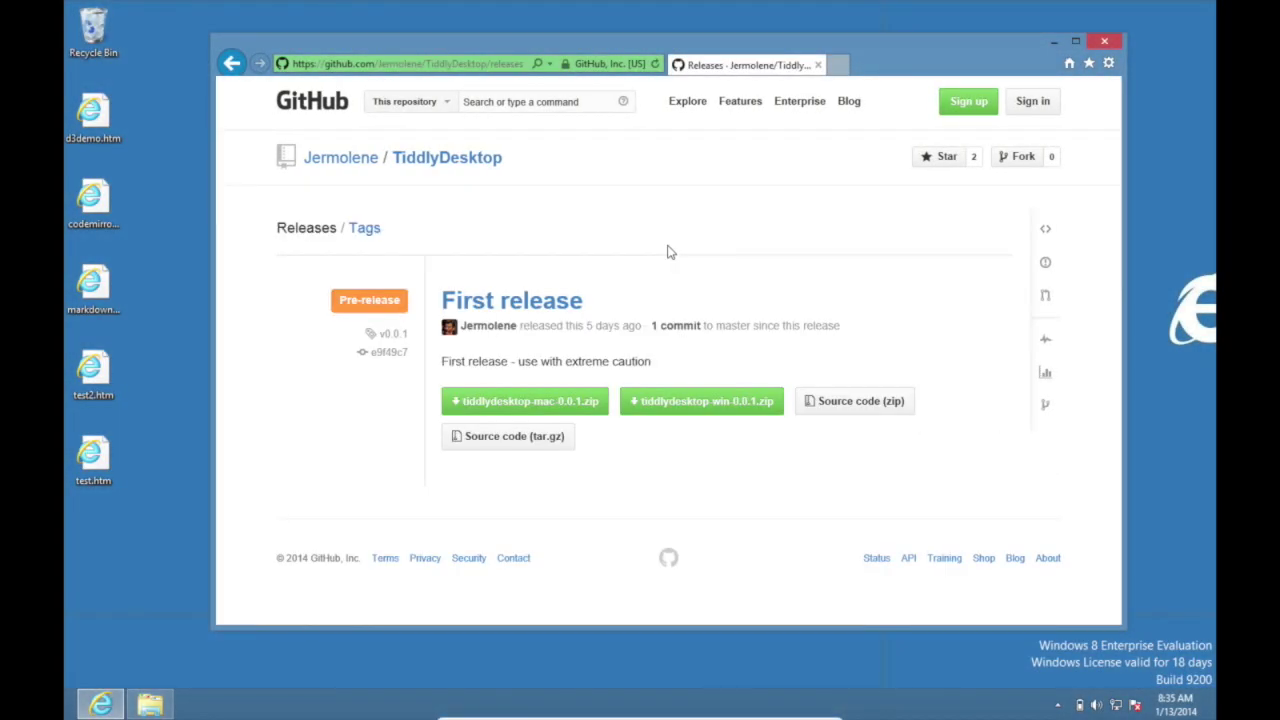
click(683, 414)
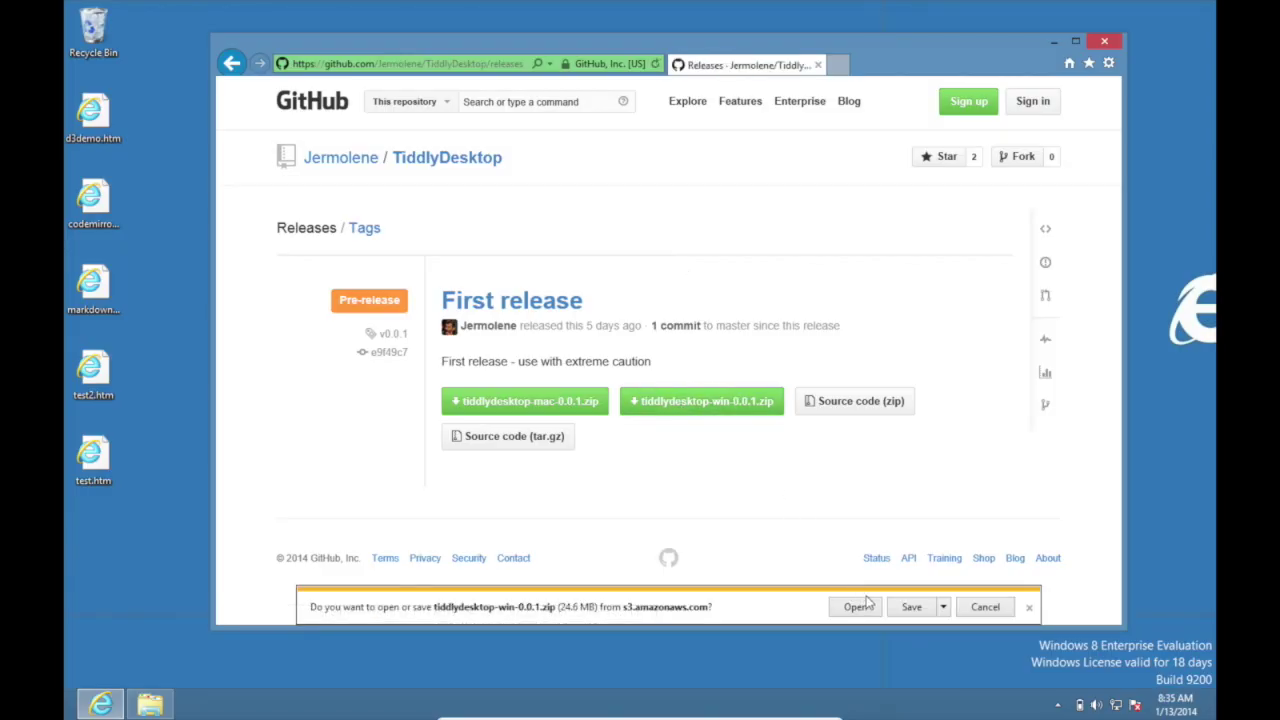
click(910, 608)
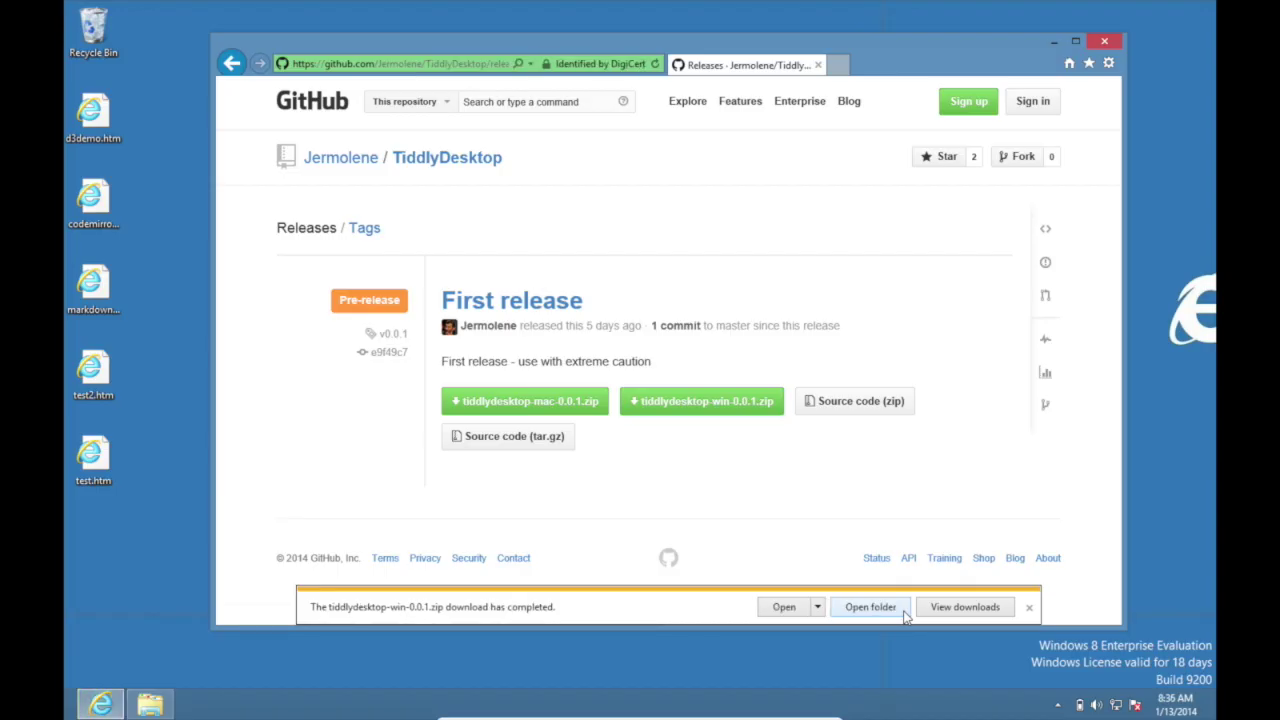
Extract tiddlydesktop-win-0.0.1.zip in Downloads into its own folder.
click(848, 611)
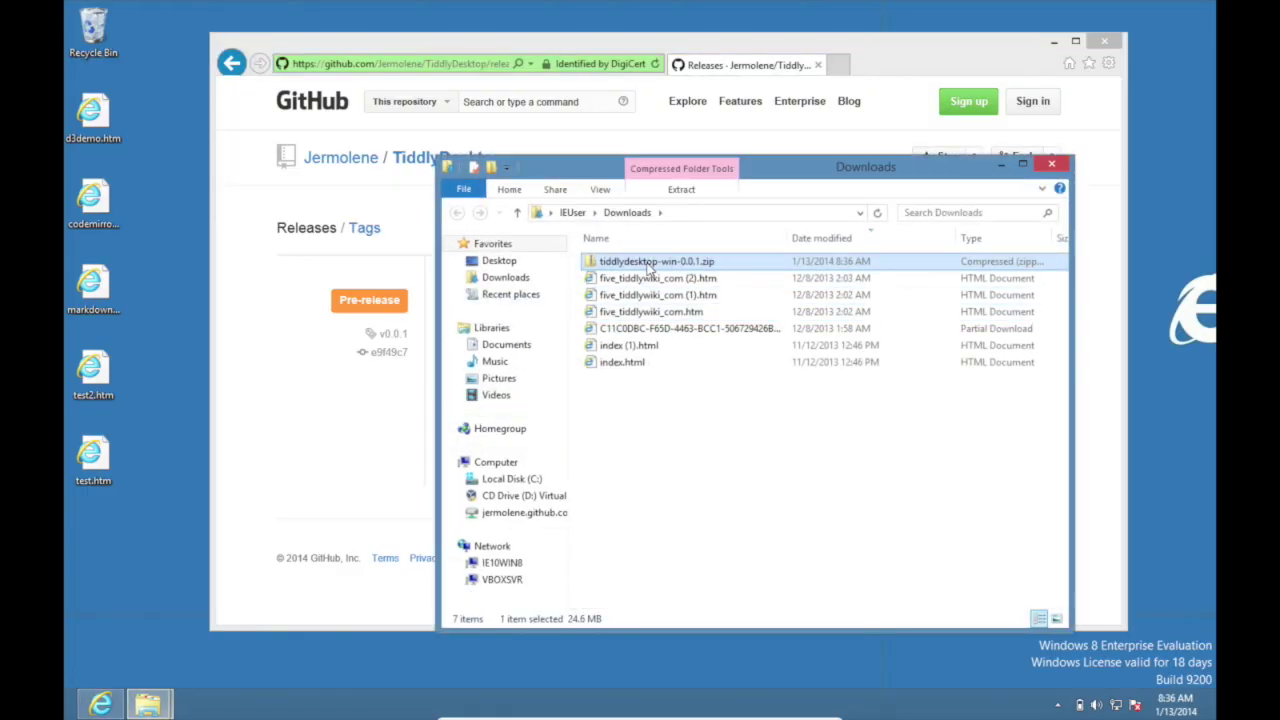
double_click(648, 264)
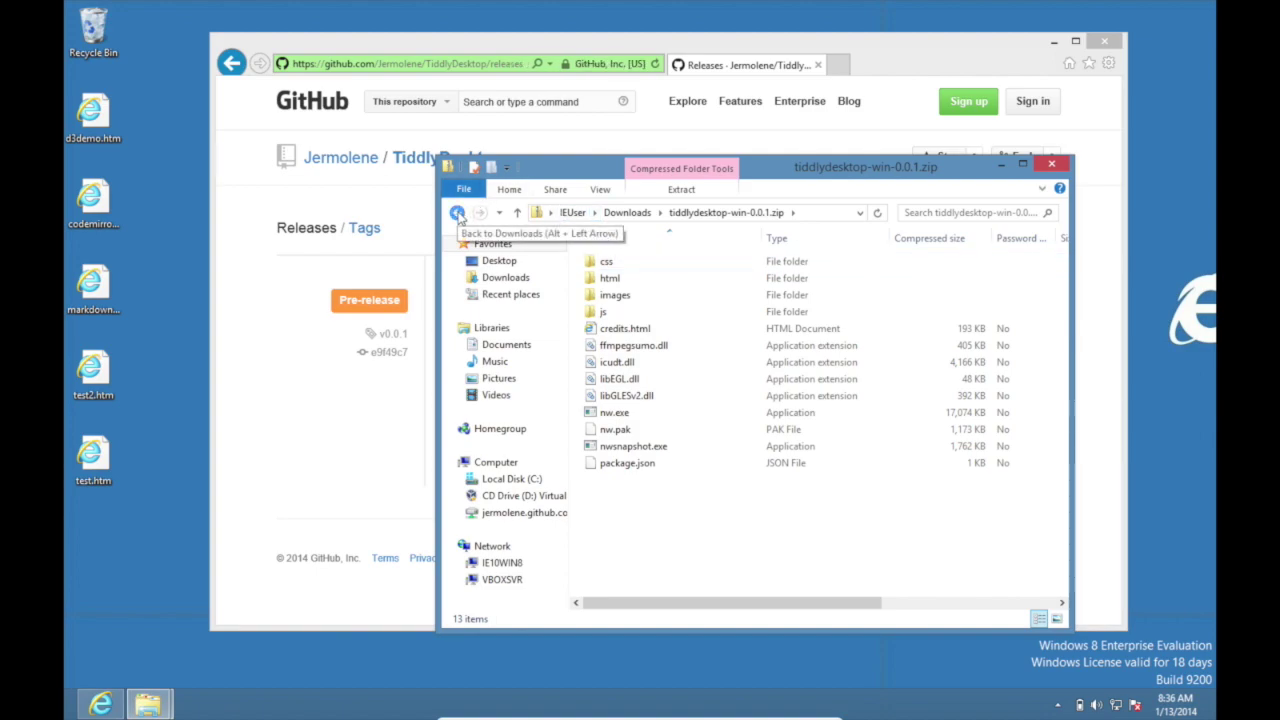
click(457, 214)
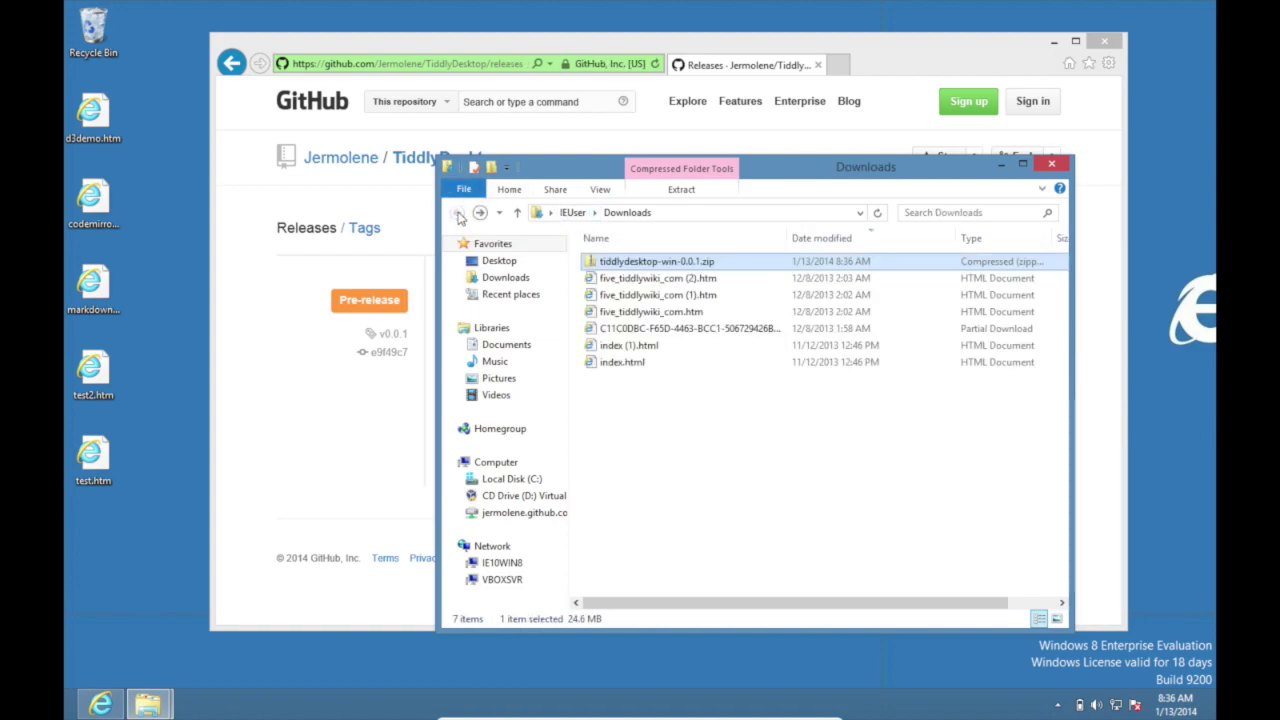
right_click(667, 265)
click(752, 331)
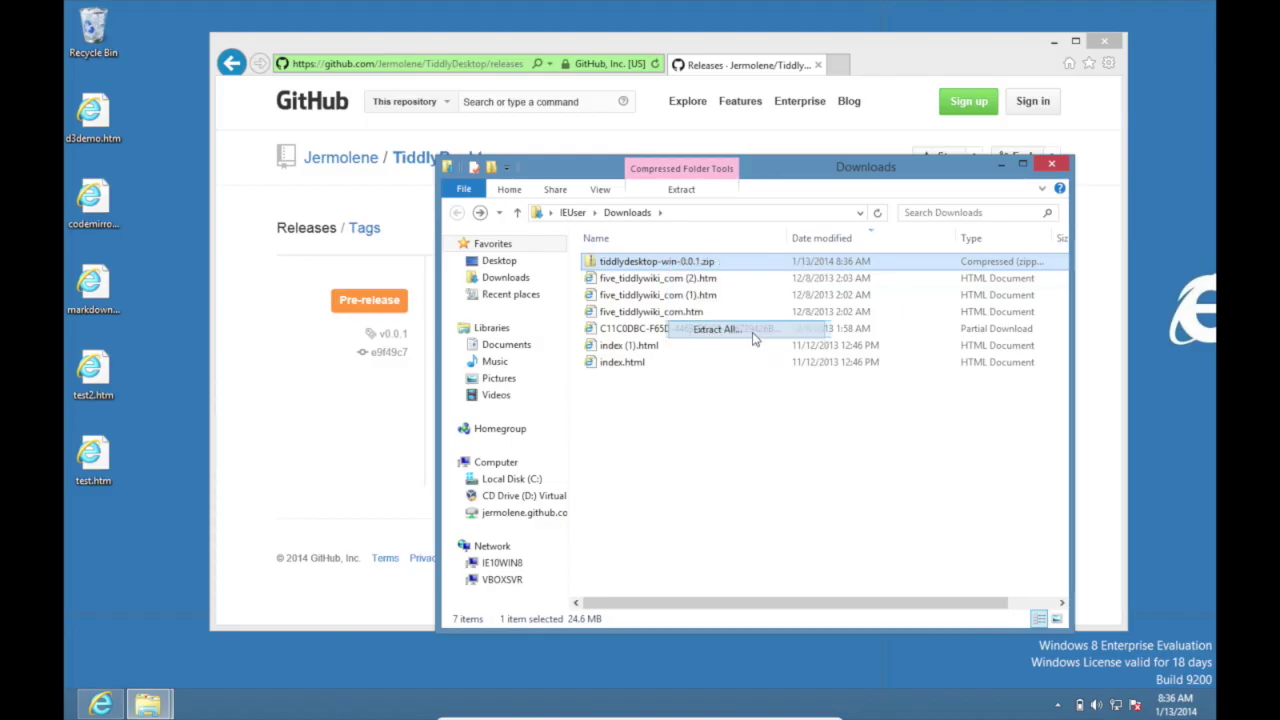
click(797, 508)
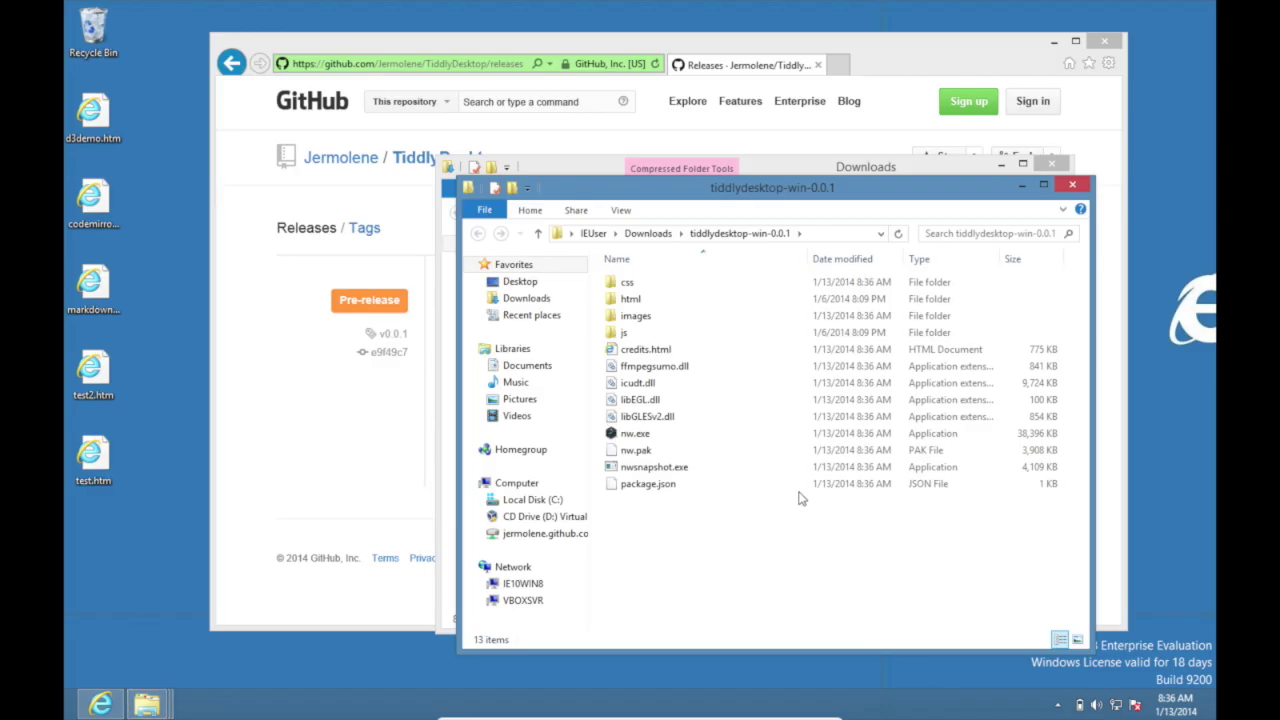
Close the downloads list and launch nw.exe from the tiddlydesktop-win-0.0.1 folder.
click(1050, 172)
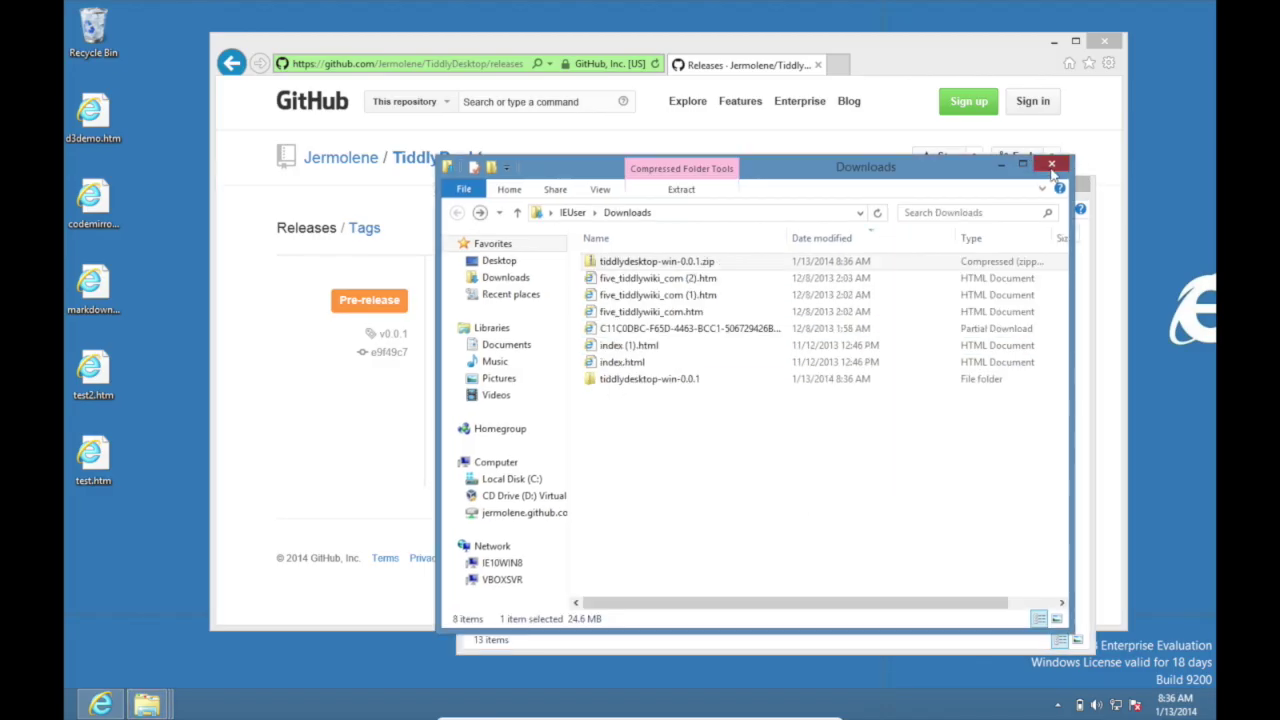
click(1051, 167)
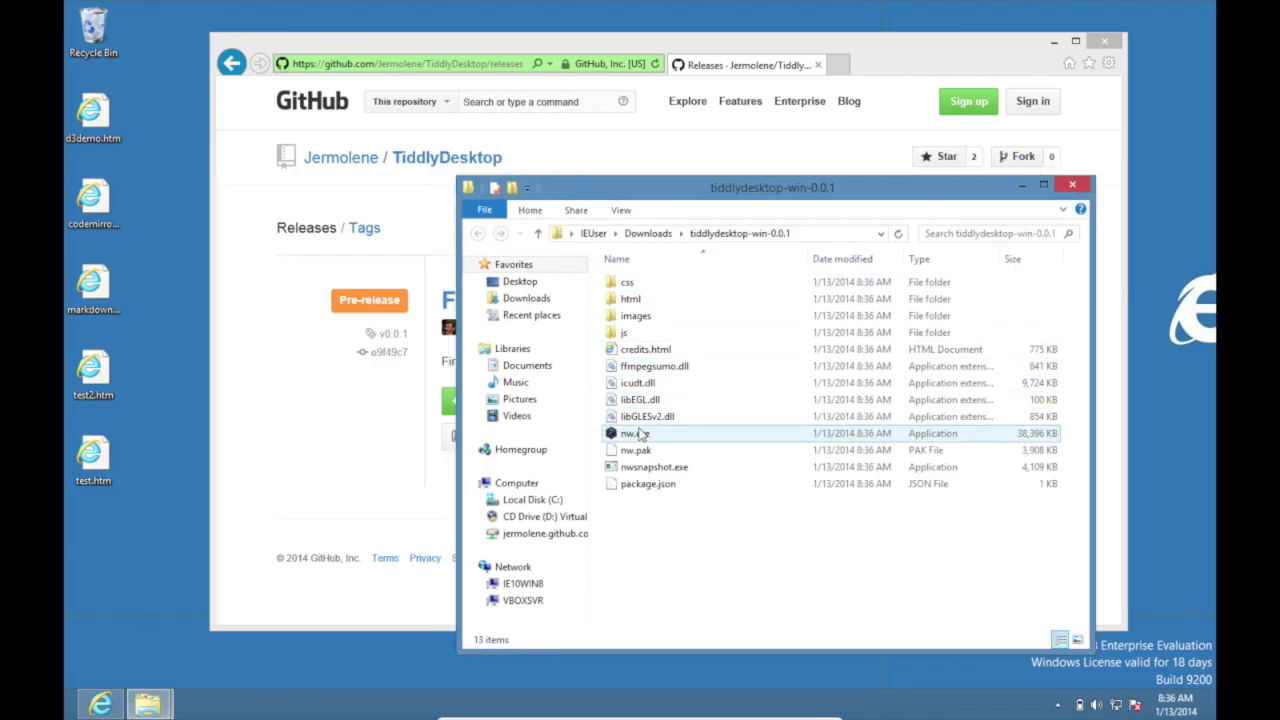
click(640, 434)
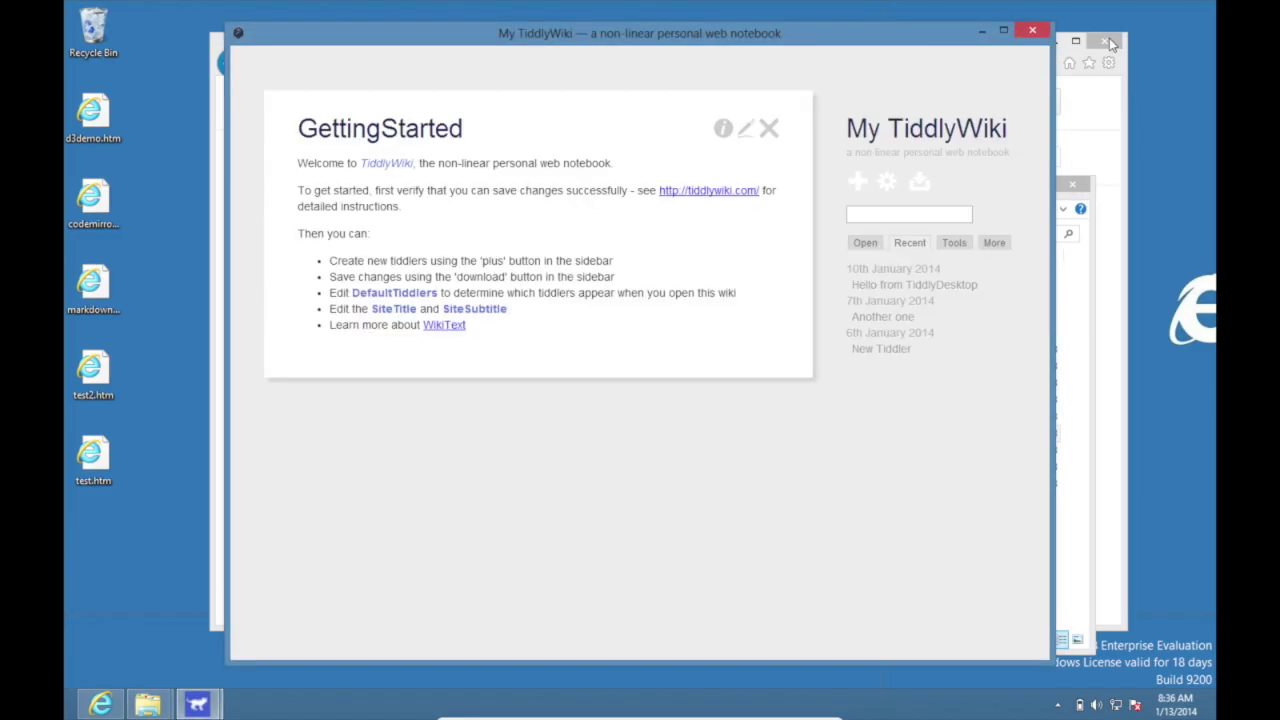
Close the browser and My TiddlyWiki windows, then remove both old wikis from the list.
click(1109, 40)
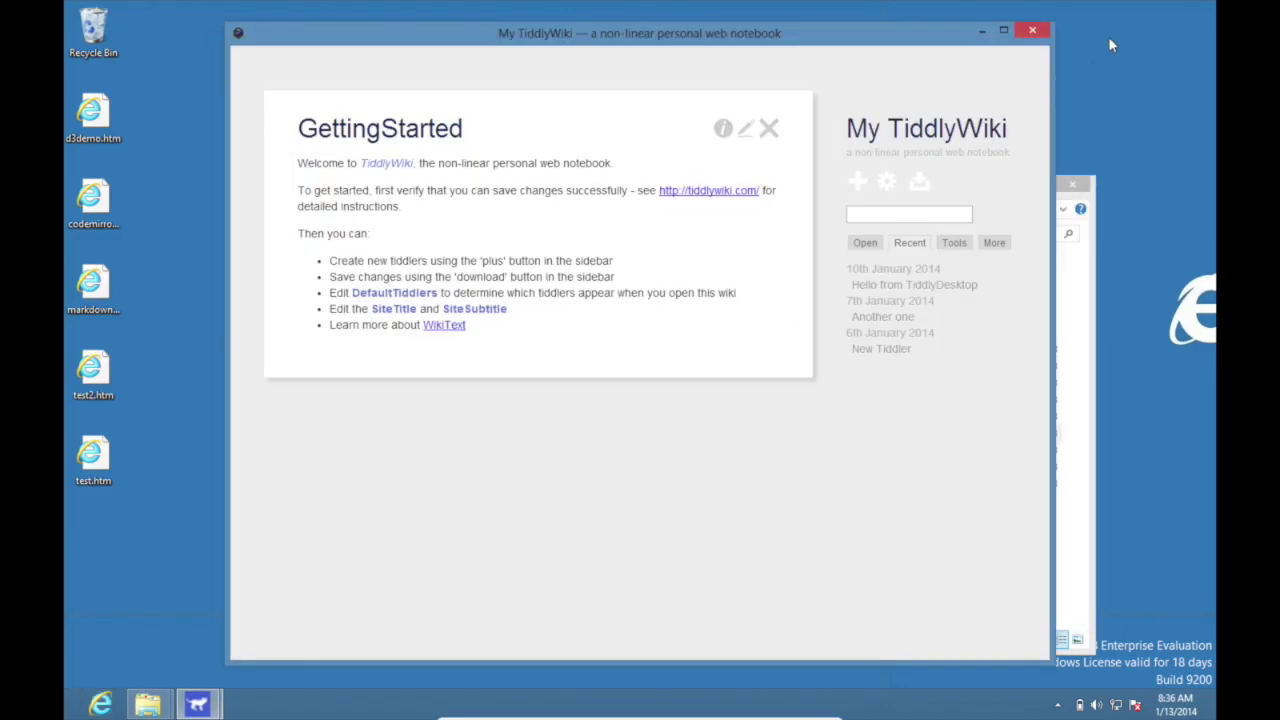
click(1033, 33)
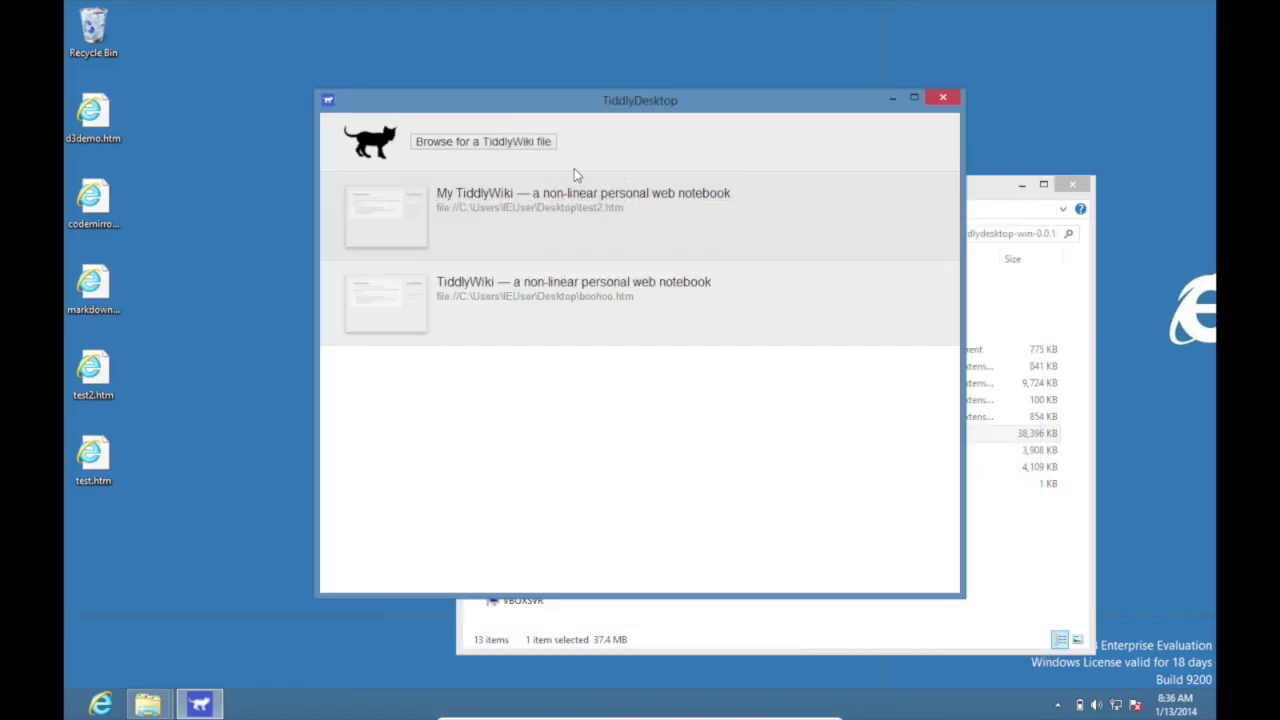
click(535, 230)
click(533, 231)
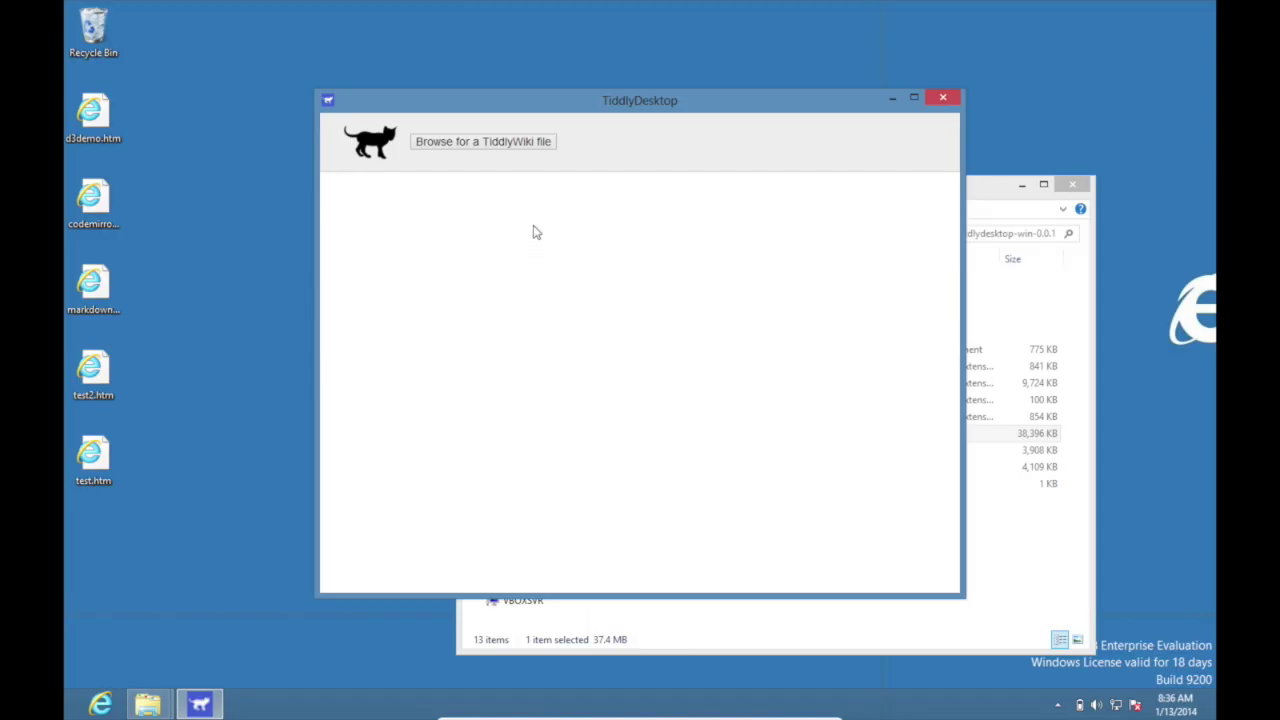
Open codemirrordemo.htm from the desktop, then close its wiki window.
click(477, 146)
click(522, 290)
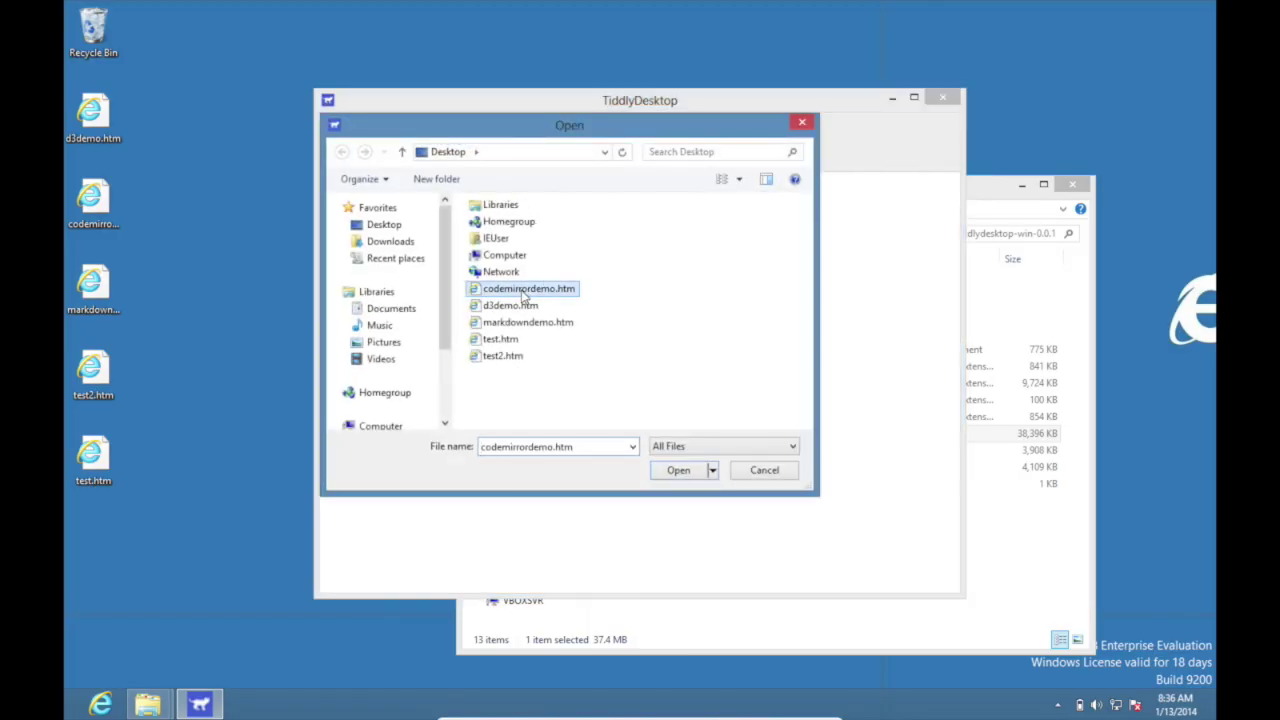
click(666, 477)
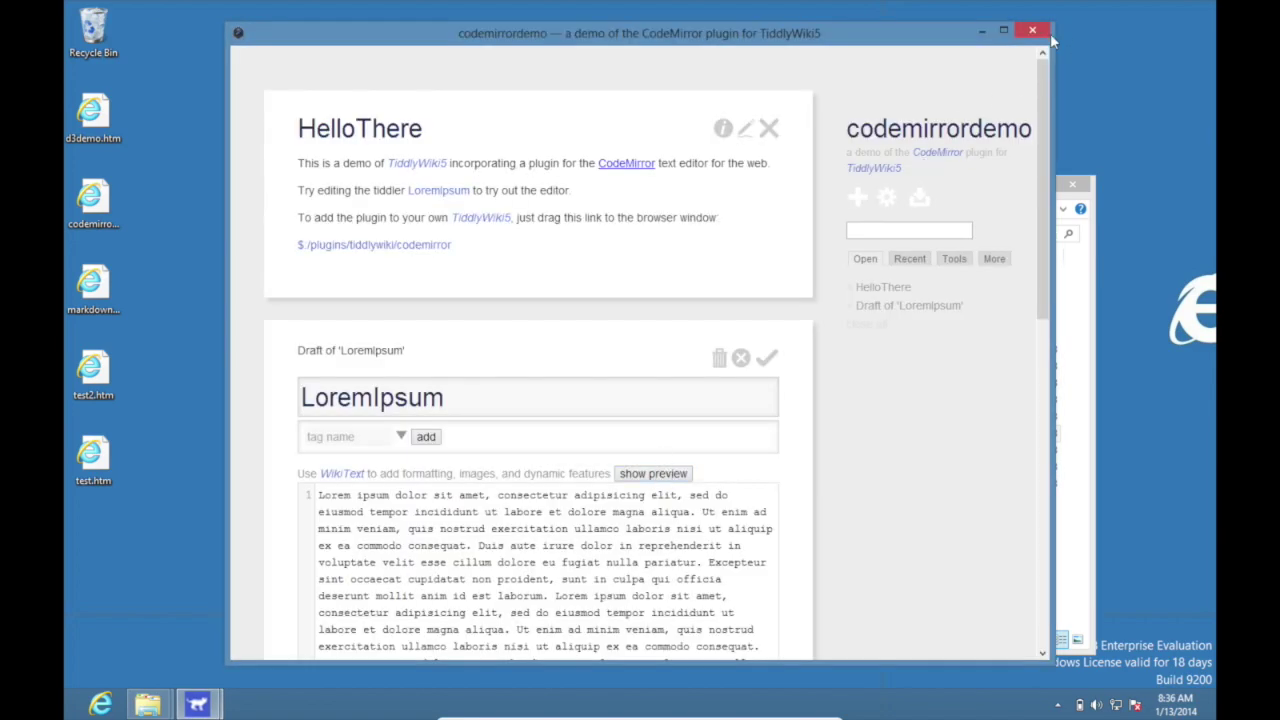
click(1035, 33)
Open markdowndemo.htm from the desktop.
mouse_move(480, 208)
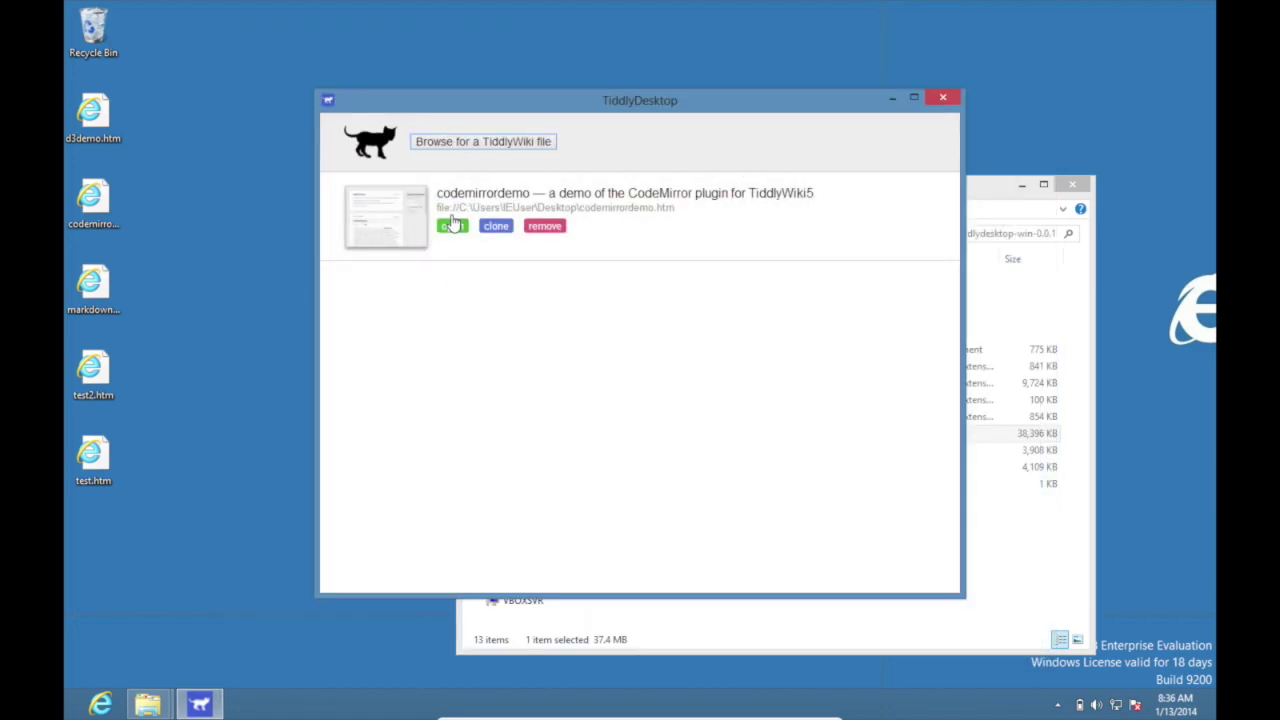
click(458, 146)
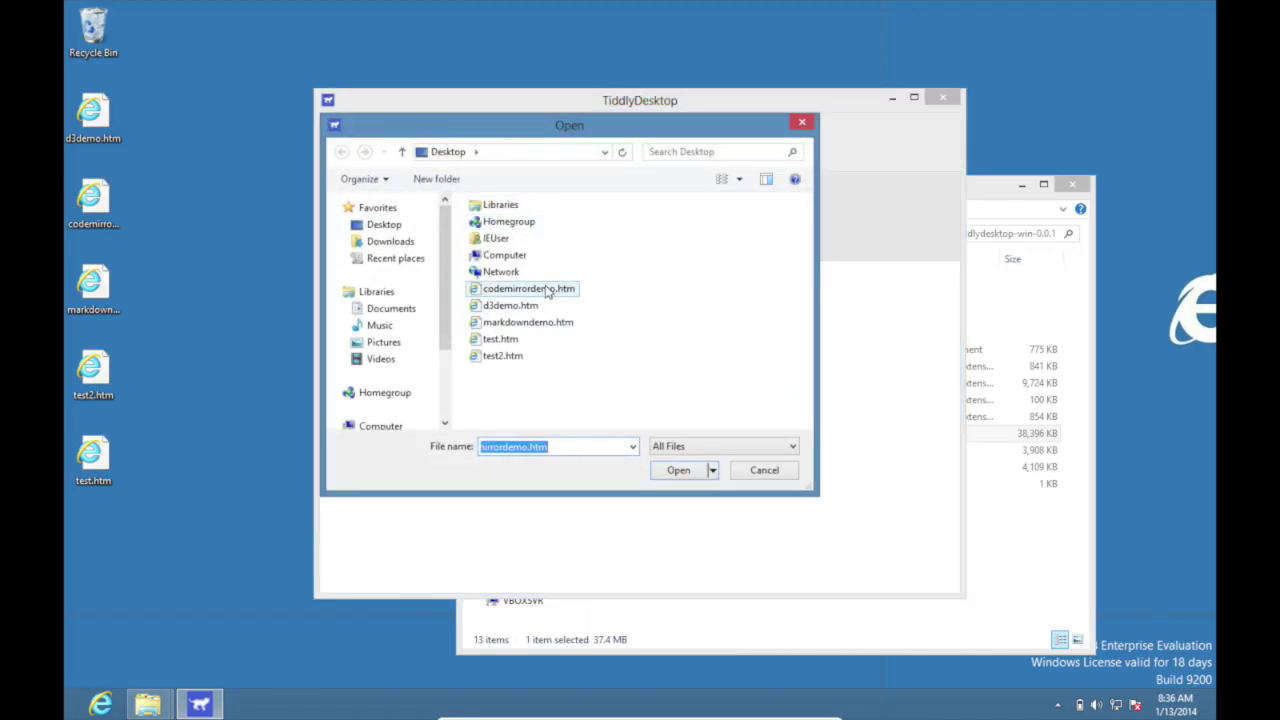
click(532, 325)
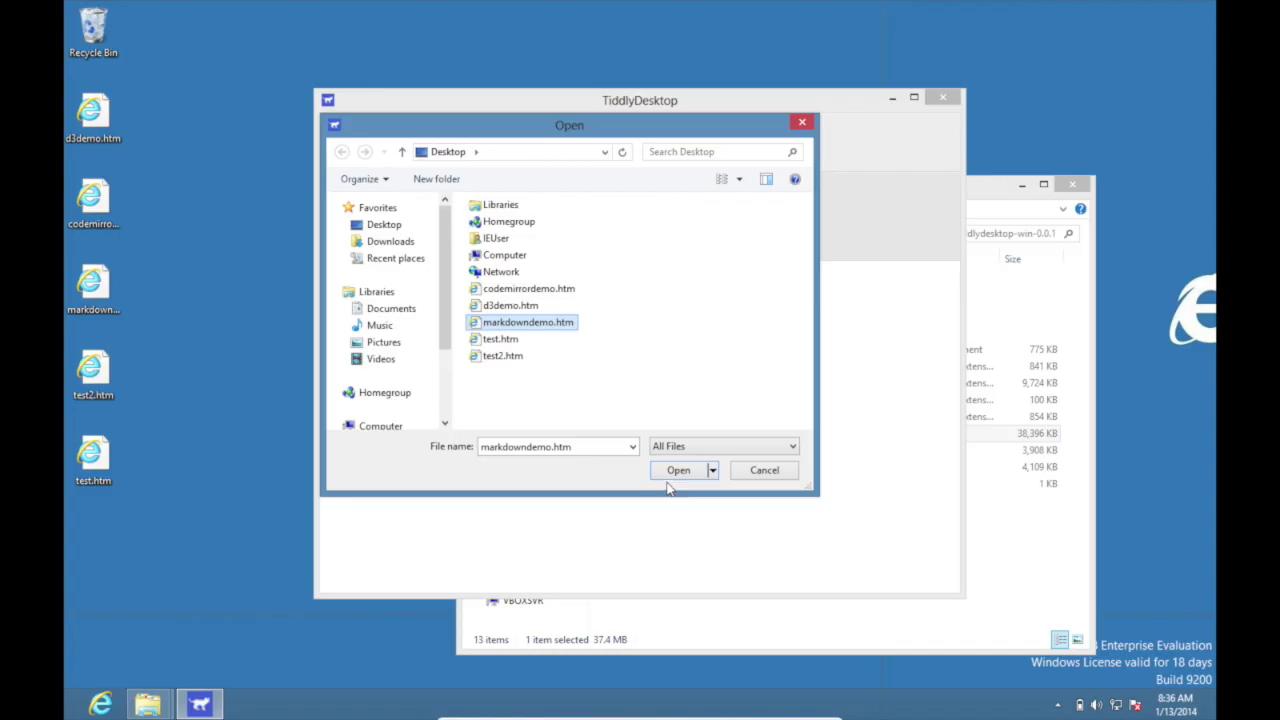
click(667, 474)
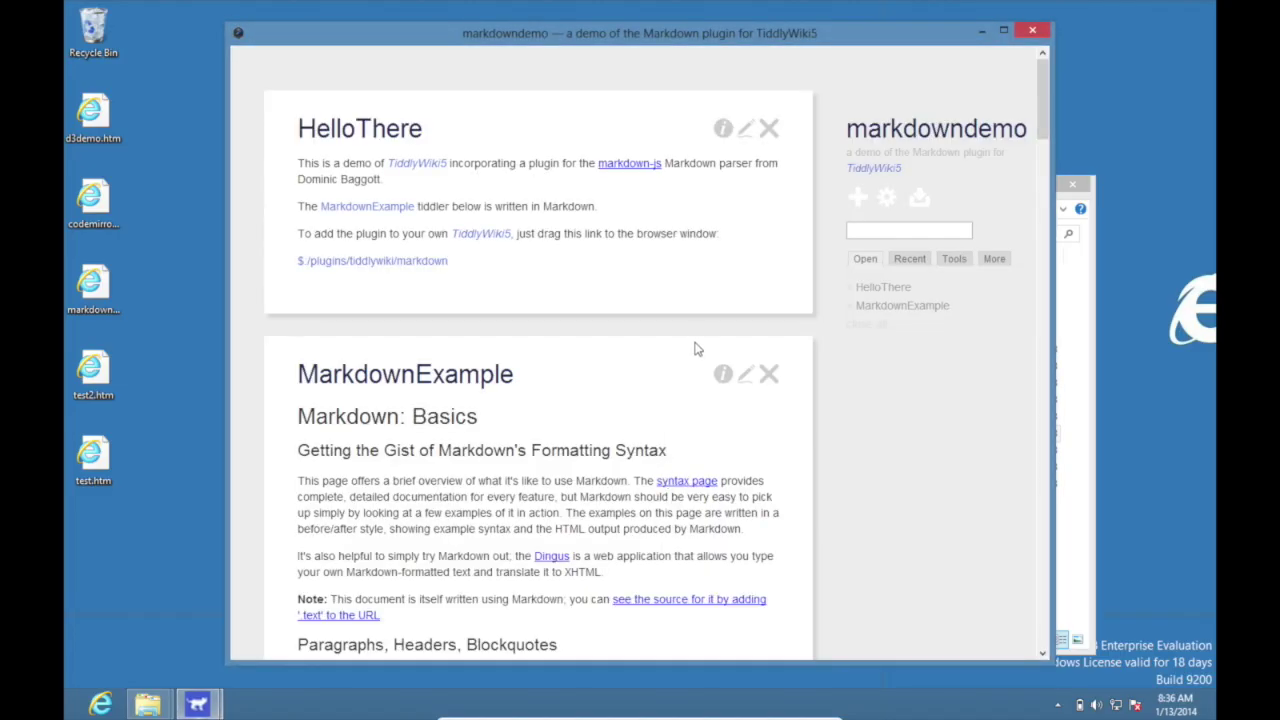
Create a new tiddler titled 'Testing TiddlyDesktop' and save the wiki.
click(858, 197)
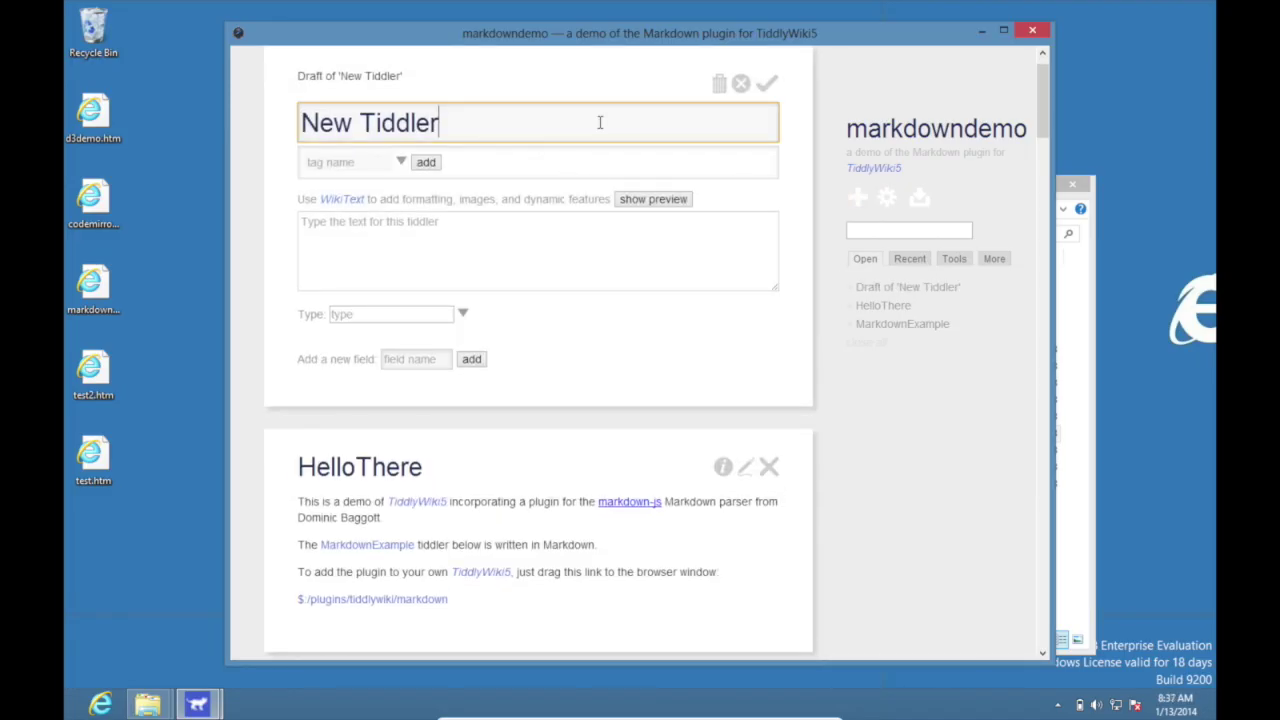
key(ctrl+a)
text(T)
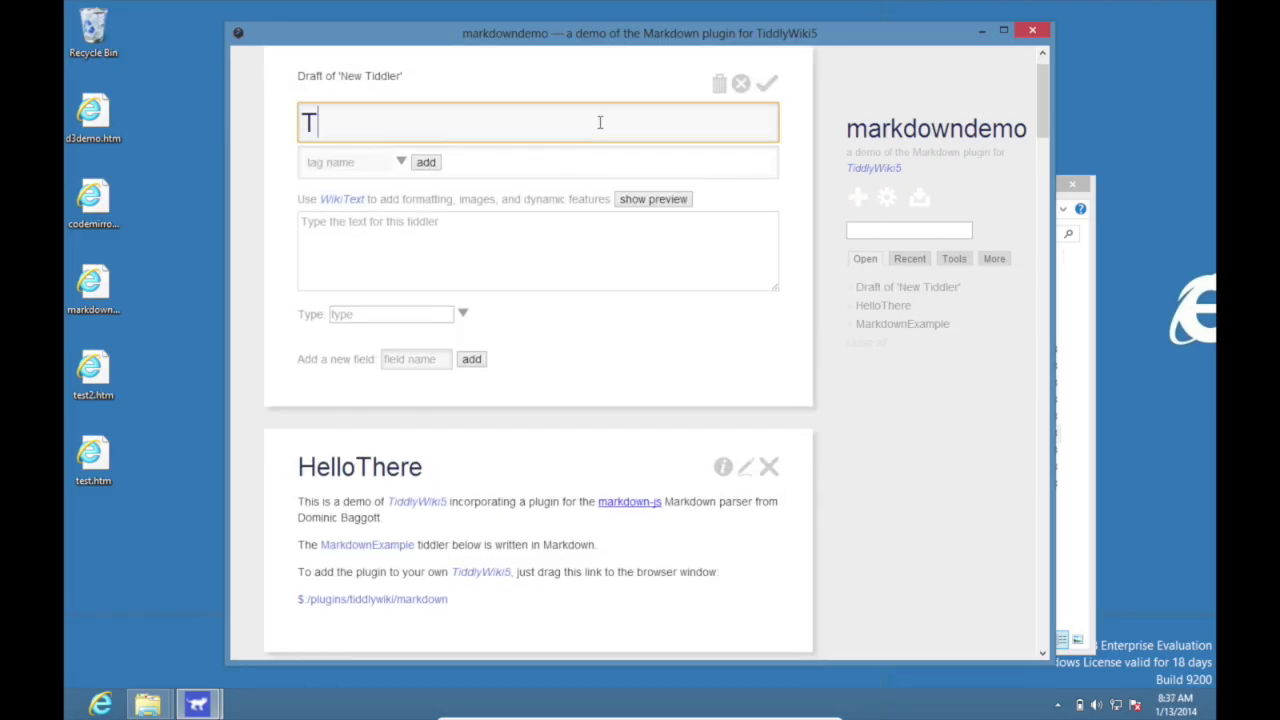
text(esting Tiddly)
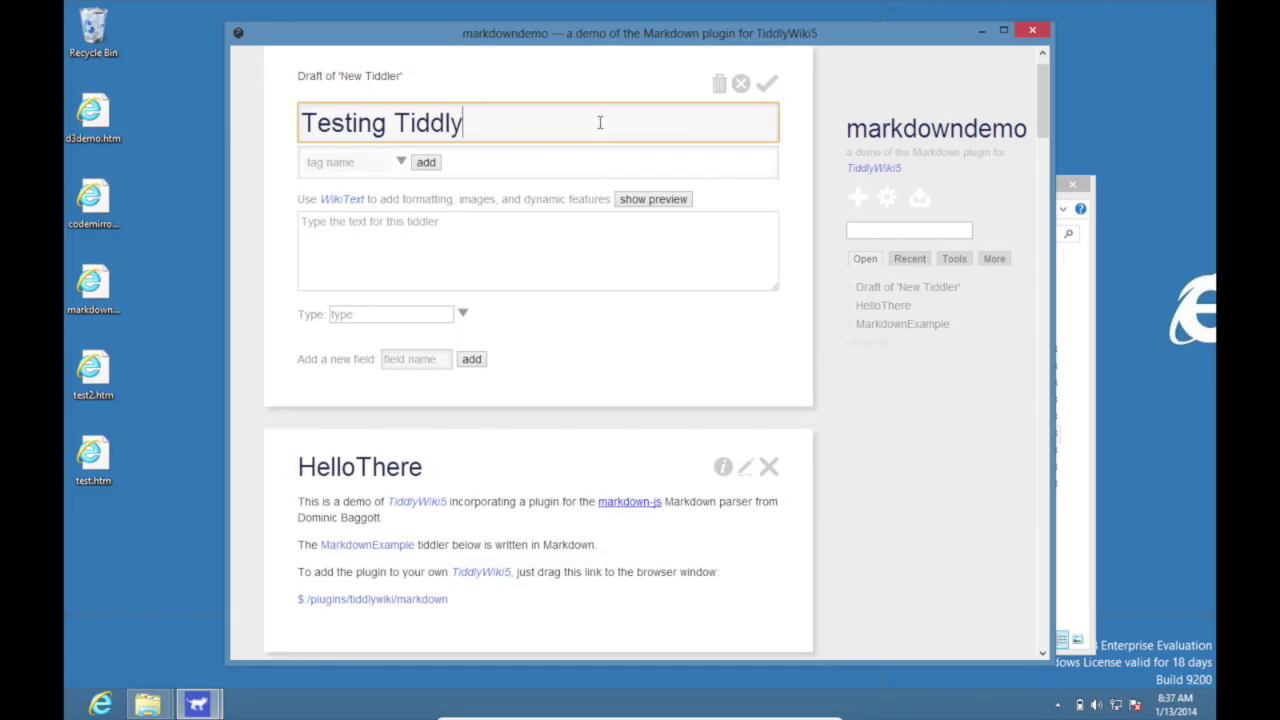
text(Desktop)
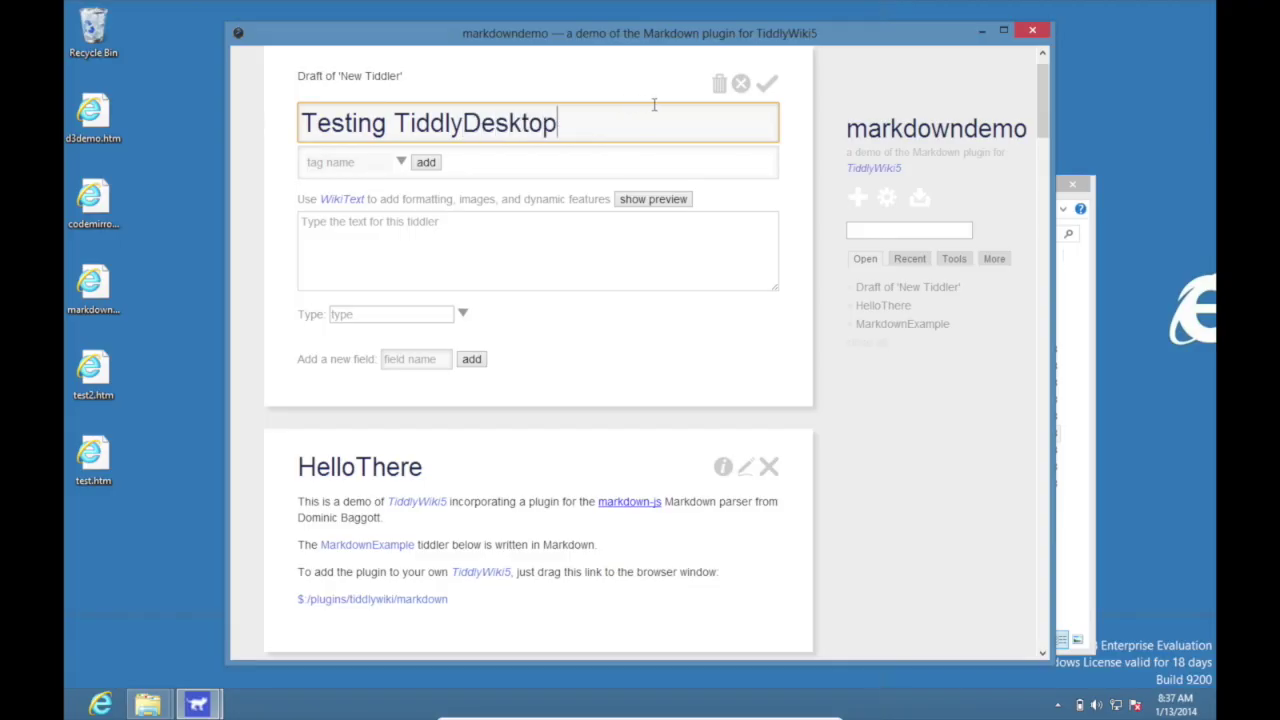
click(766, 84)
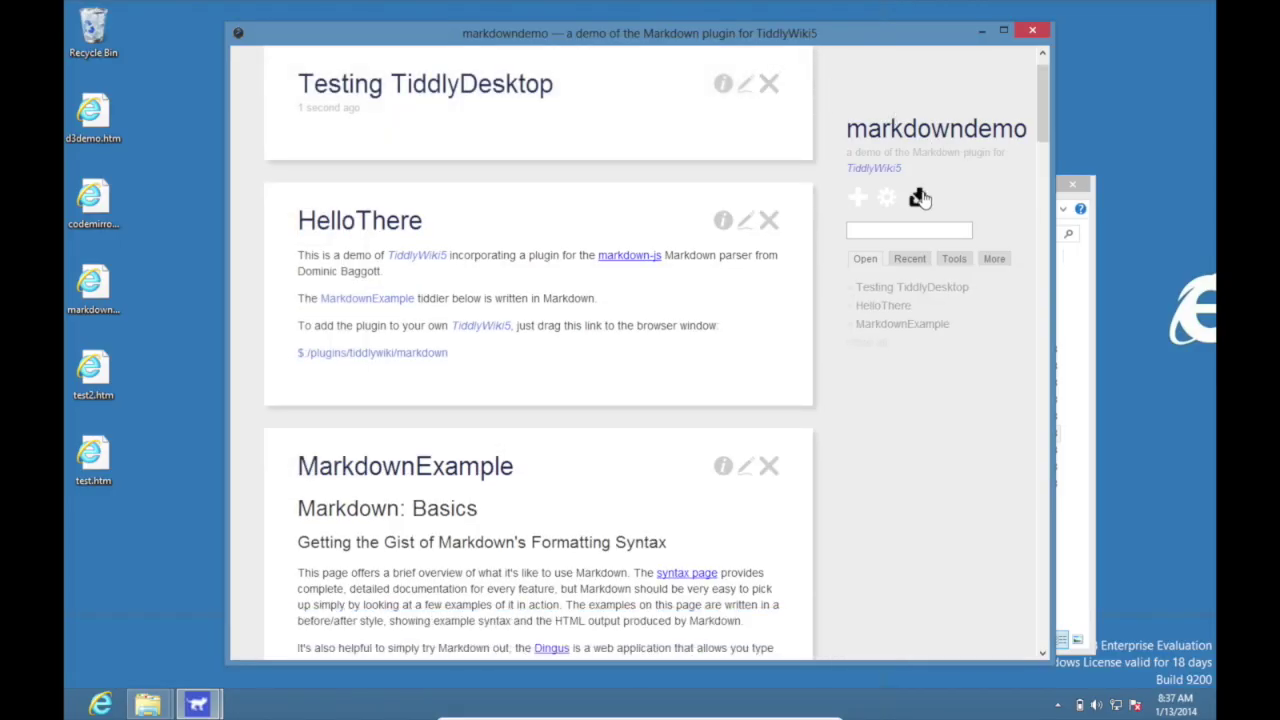
click(920, 198)
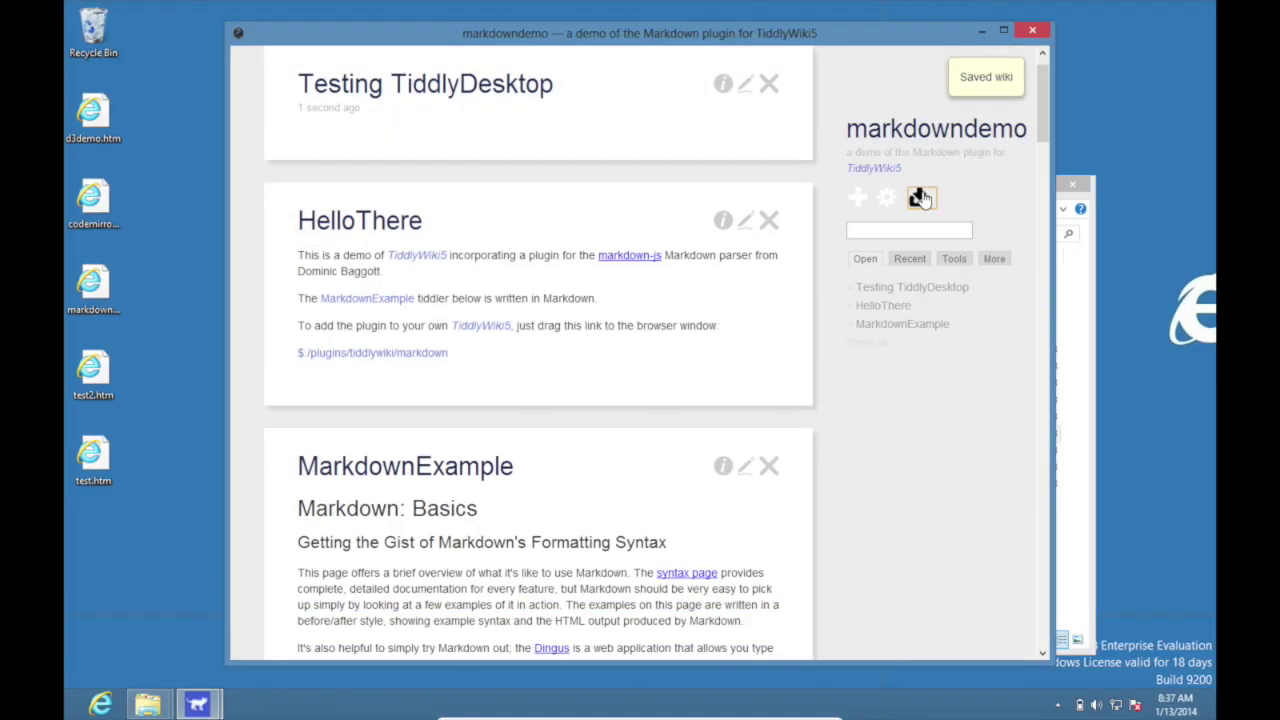
Reopen markdowndemo, confirm 'Testing TiddlyDesktop' appears under Recent, then quit TiddlyDesktop.
click(1034, 31)
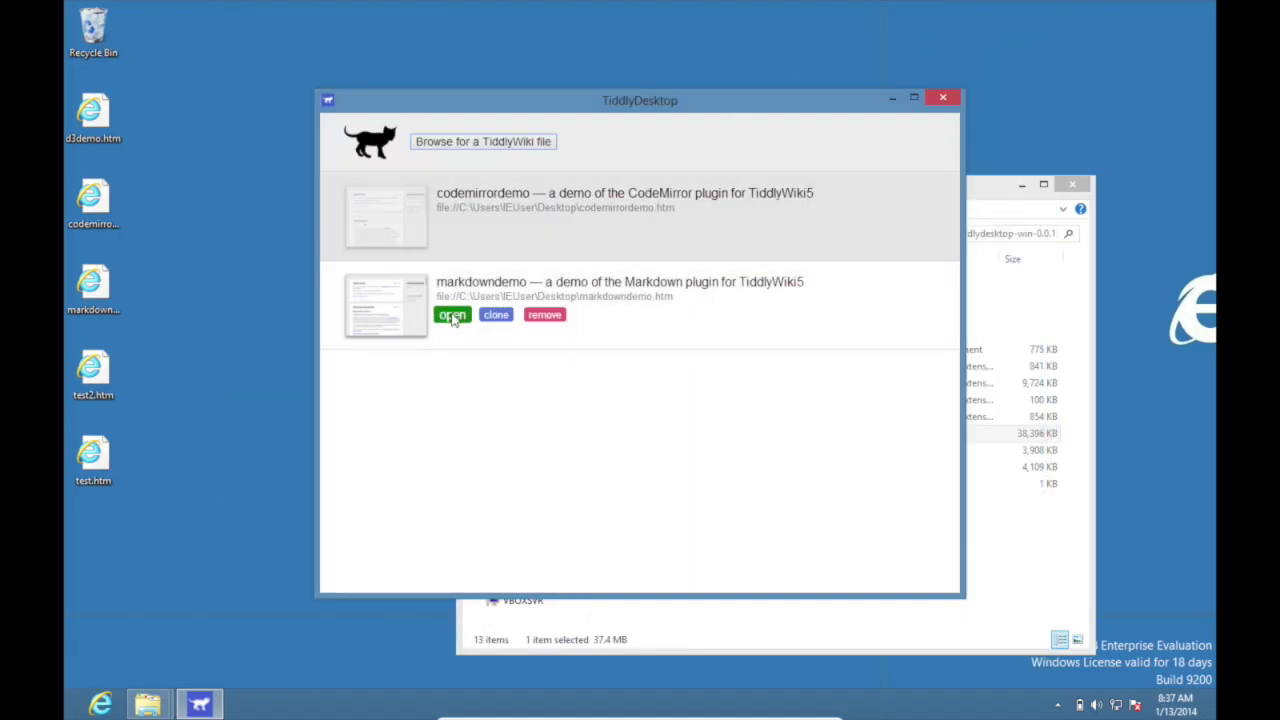
click(455, 315)
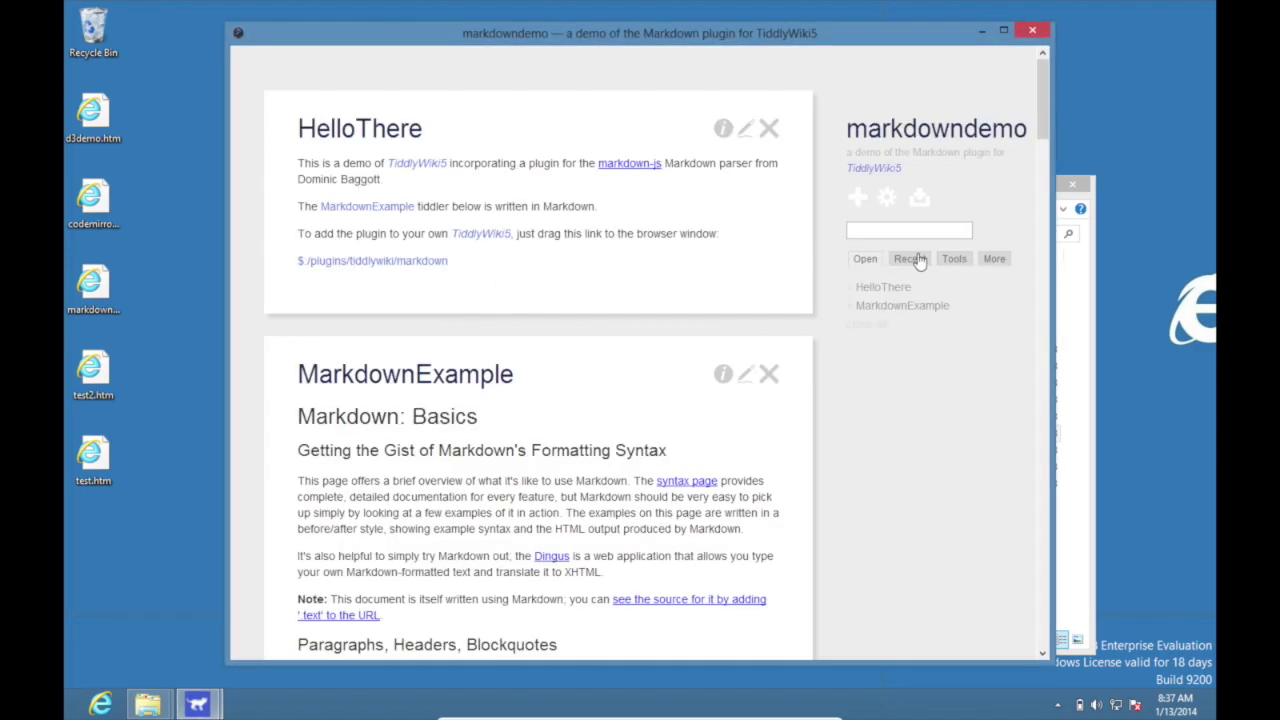
click(914, 259)
click(891, 303)
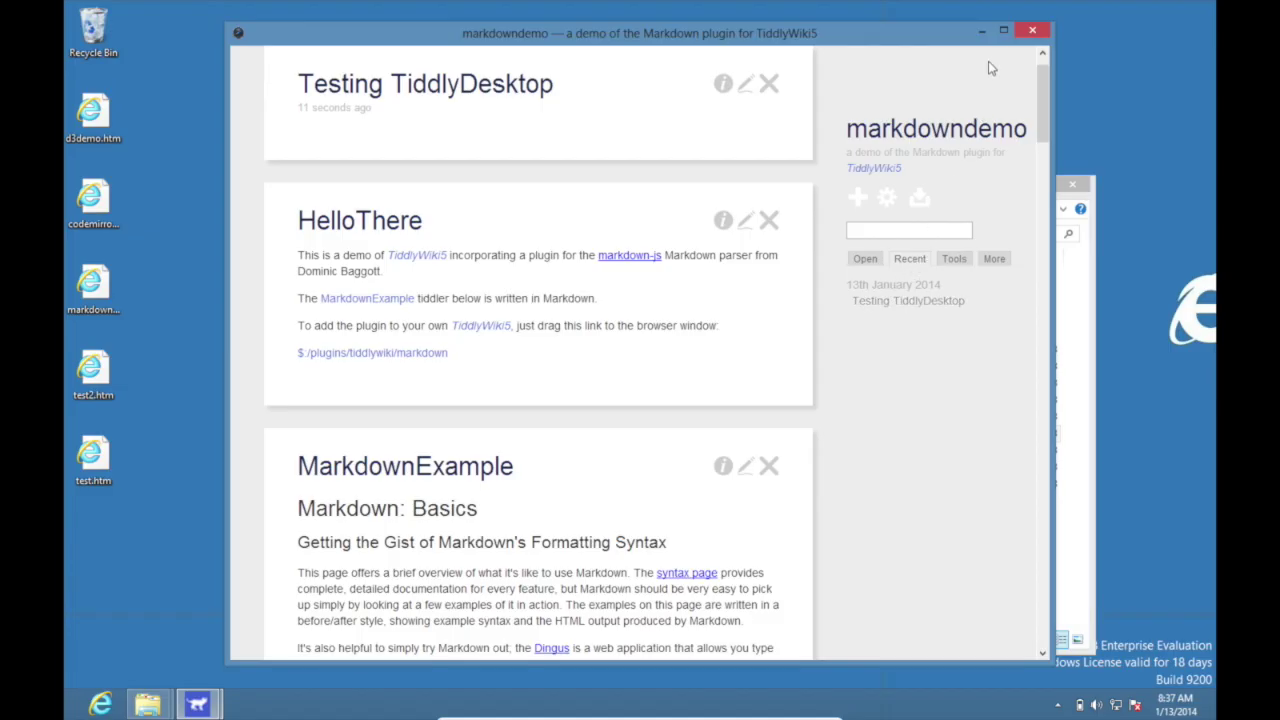
click(1034, 29)
click(946, 98)
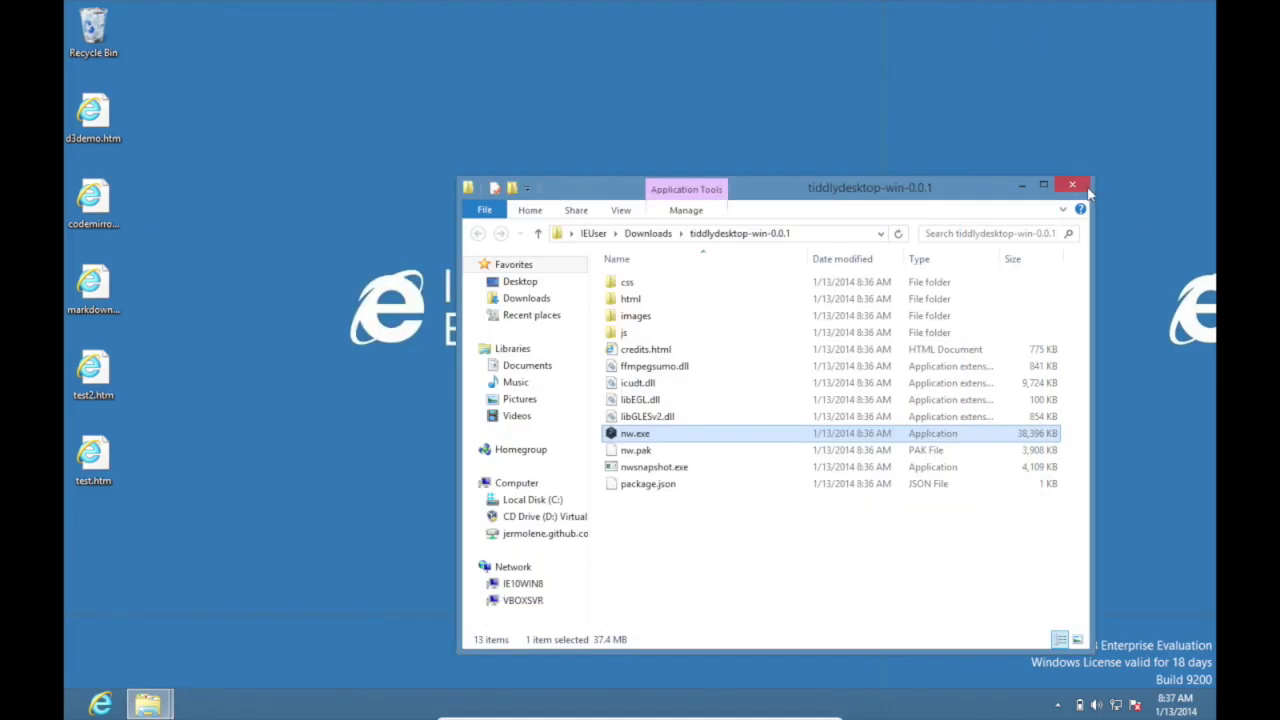